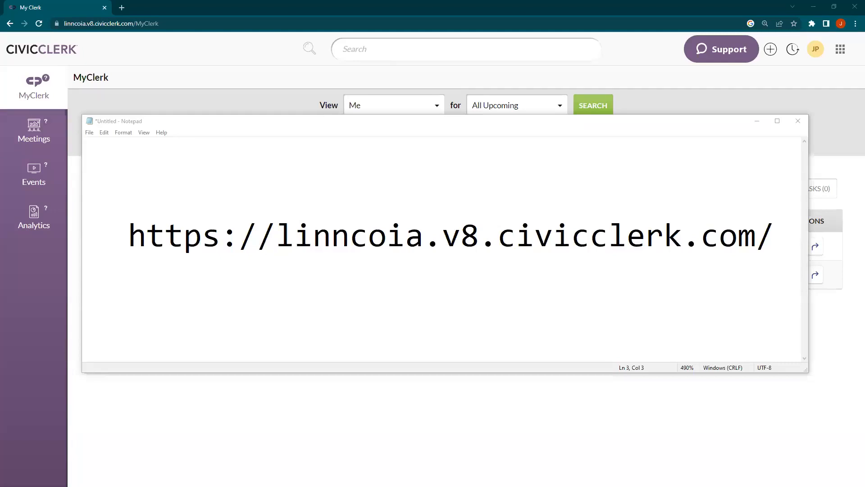
Step: Bring up the Validation Email Example.png image in Windows Photos
key("alt+Tab")
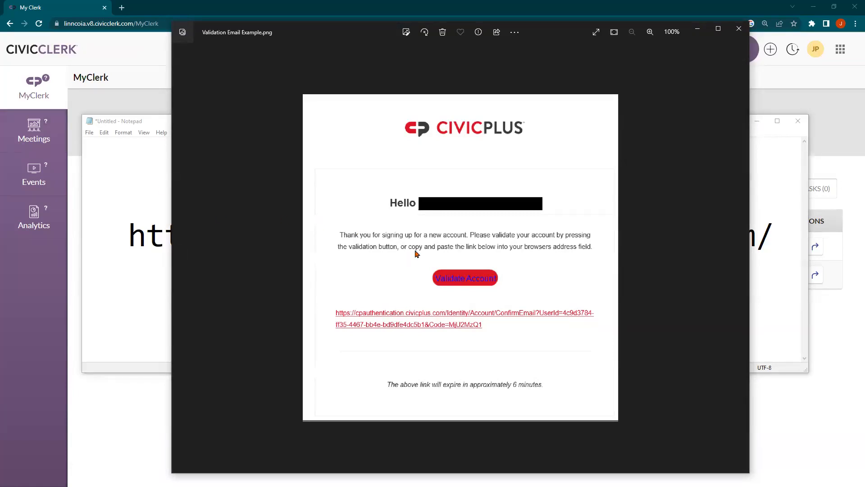
Step: Zoom in on the example validation email, then close the Photos image
scroll(415, 254, "up", 2)
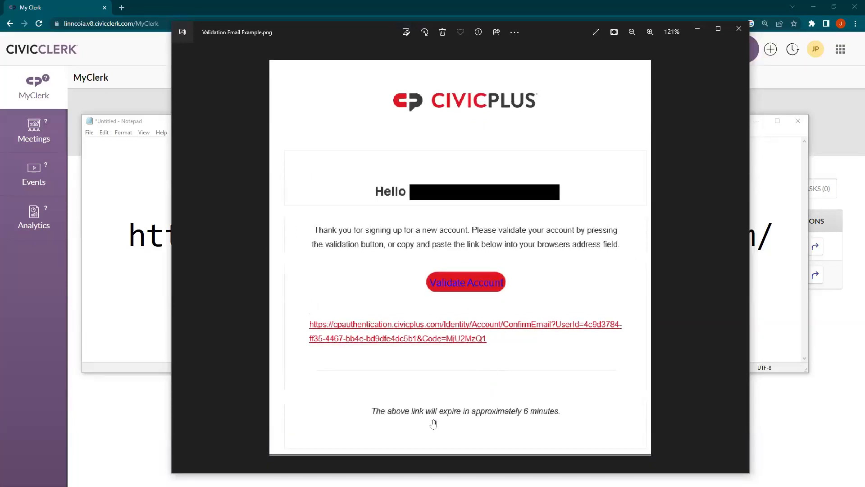
scroll(408, 411, "up", 1)
scroll(436, 428, "up", 1)
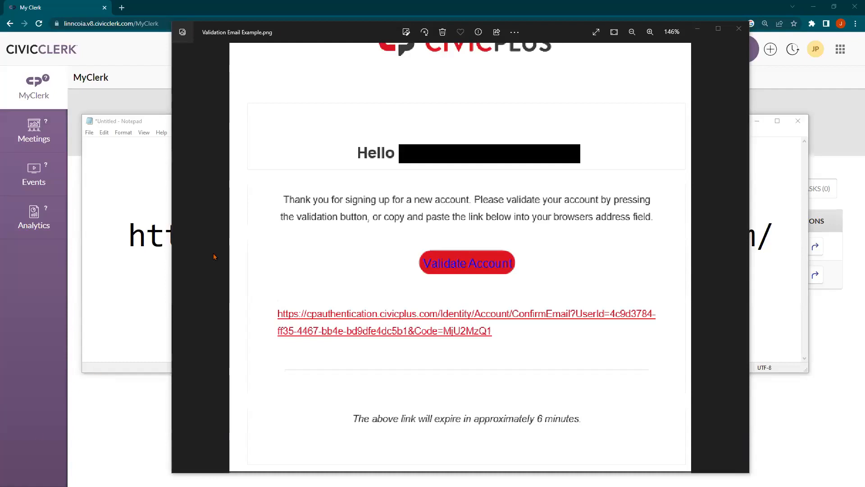
left_click(738, 29)
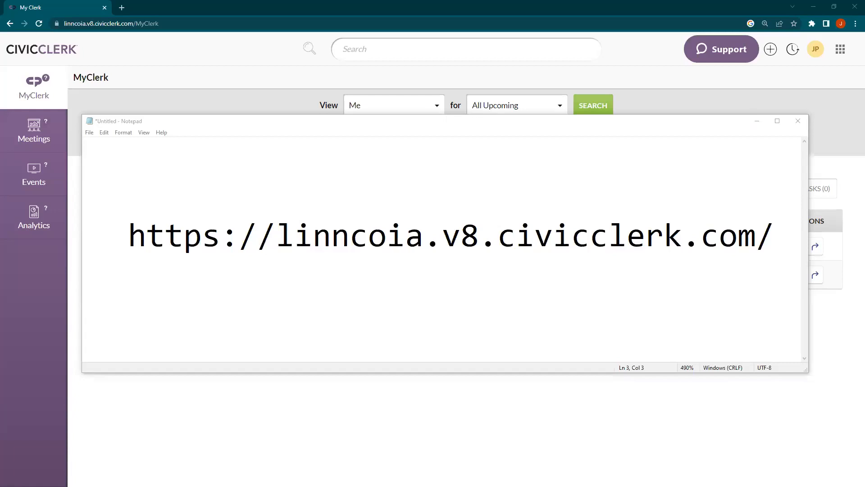
Step: Open the Meetings page in an incognito window, reaching the CivicPlus sign-in page
right_click(41, 143)
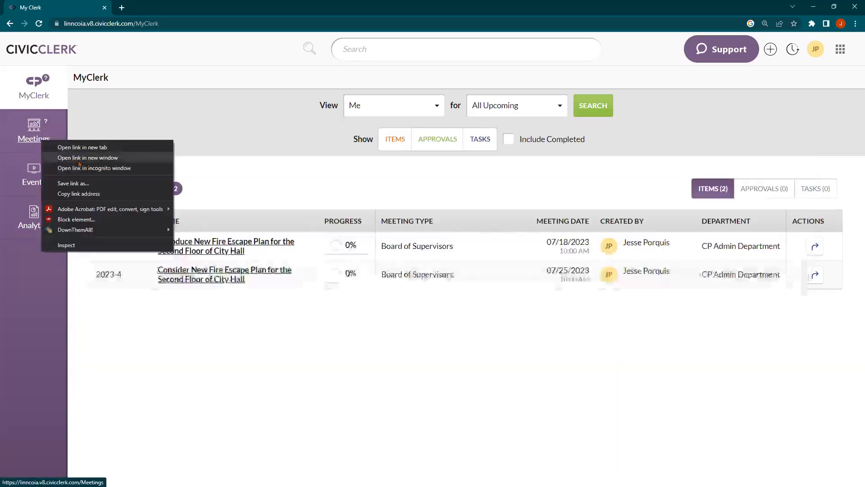
left_click(88, 168)
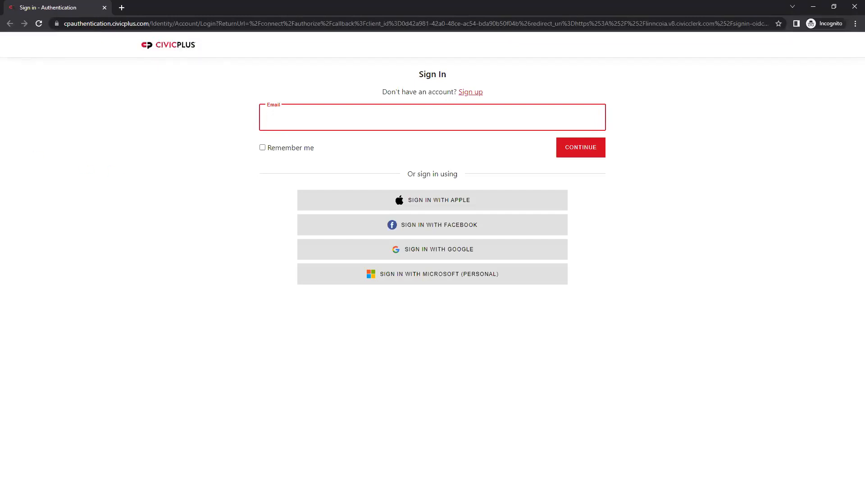
Step: Enter a sample e-mail address on the CivicPlus sign-in page and continue to the password step
key("alt+Tab")
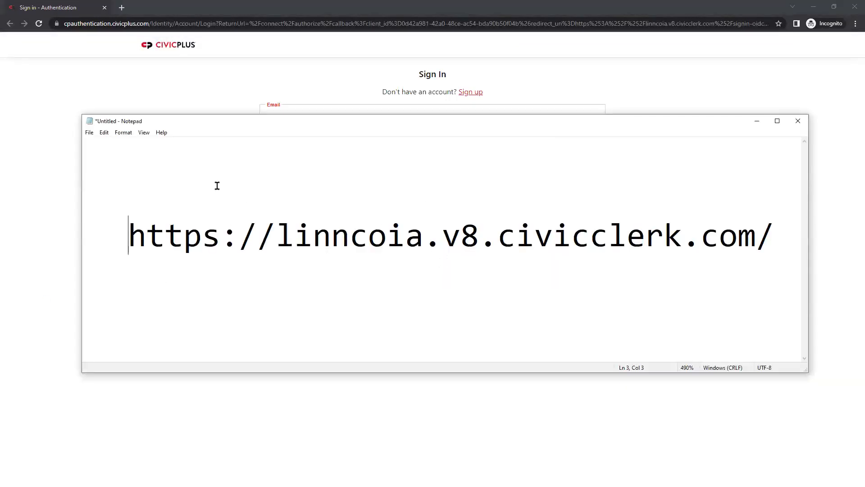
left_click(191, 97)
left_click(342, 114)
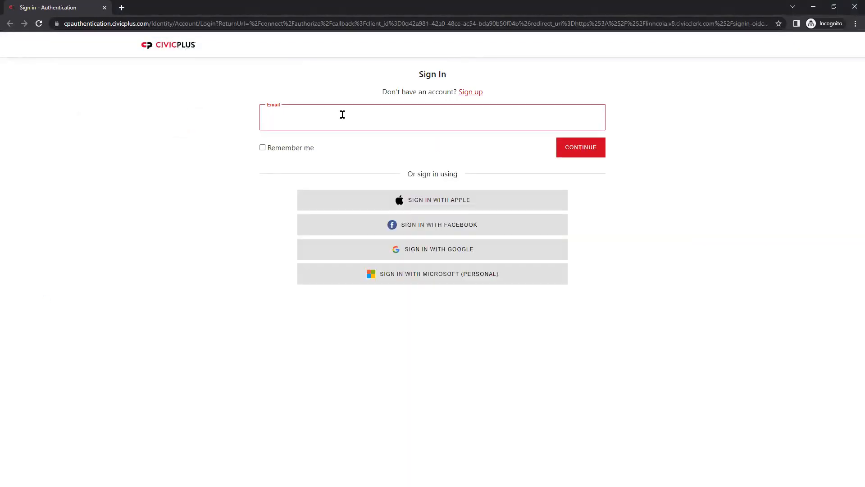
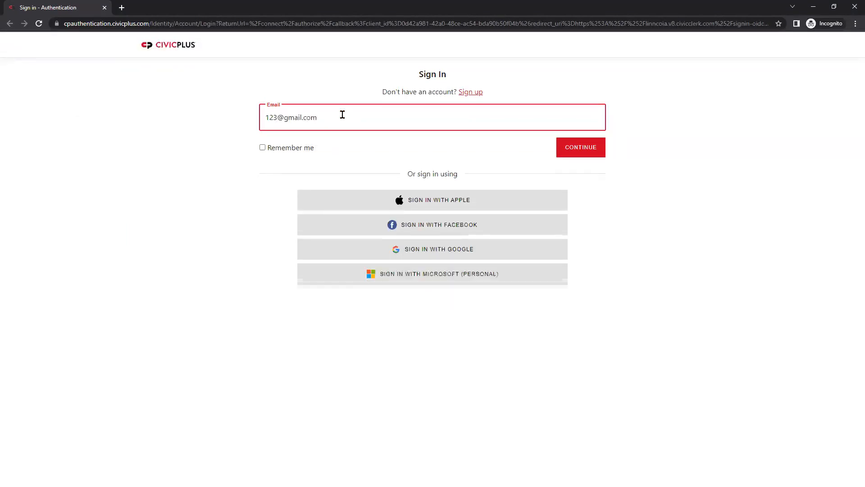
left_click(571, 147)
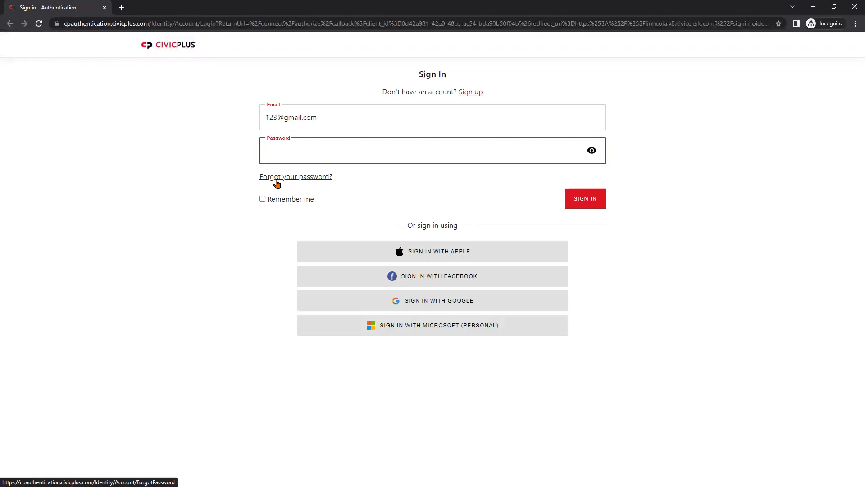
left_click(220, 191)
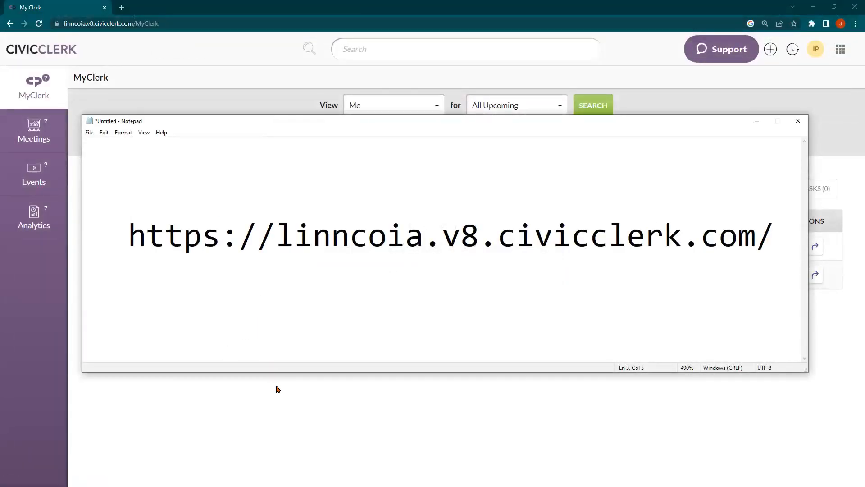
Step: Bring the MyClerk page forward, showing the two Fire Escape Plan items at 0% progress
left_click(289, 403)
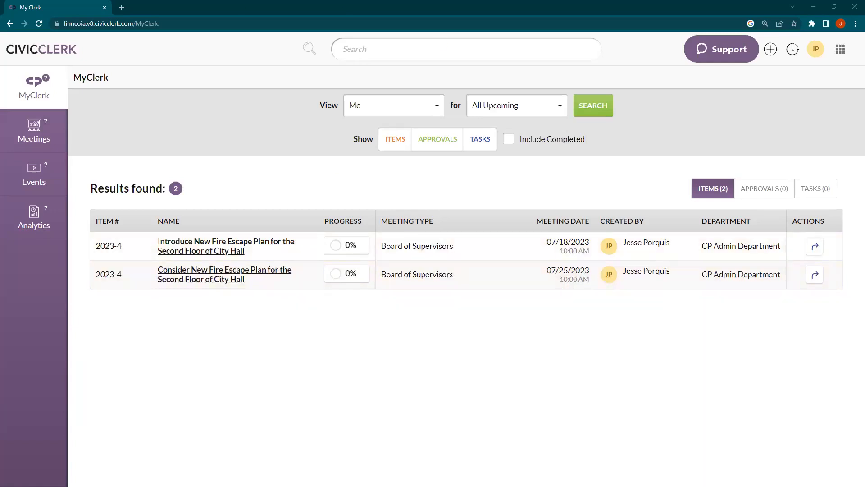
mouse_move(365, 277)
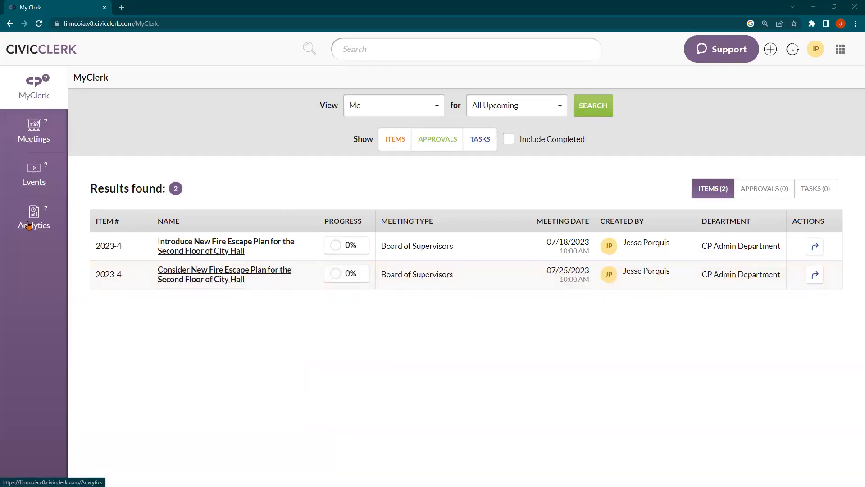
Step: Go to the Meetings page listing upcoming agenda cards
left_click(32, 133)
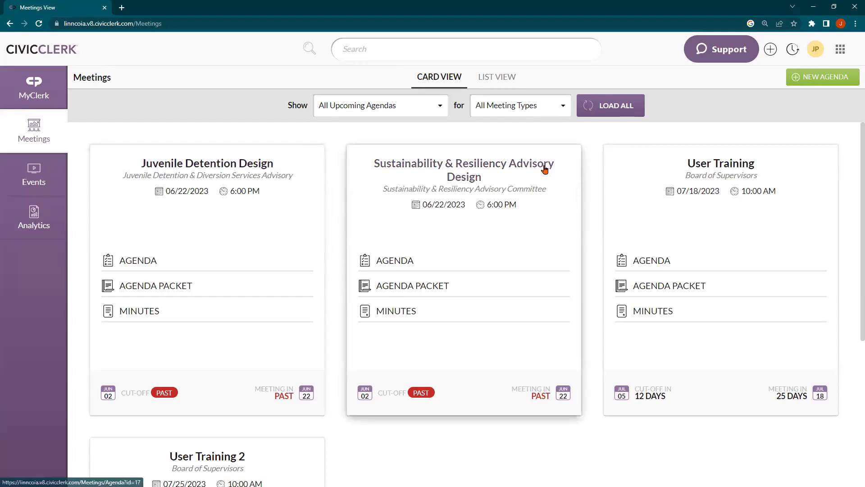
Step: Filter to Board of Supervisors, then search 'ju' and pick Juvenile Detention & Diversion Services Advisory
left_click(518, 111)
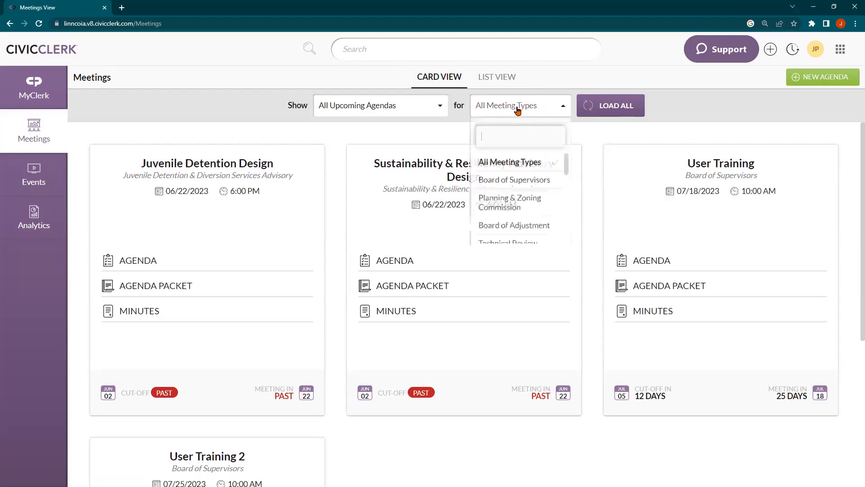
left_click(501, 180)
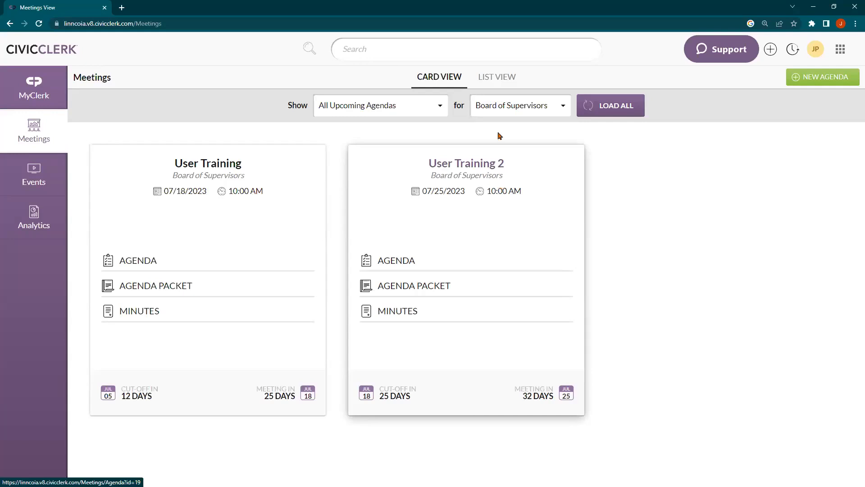
left_click(512, 107)
left_click(512, 139)
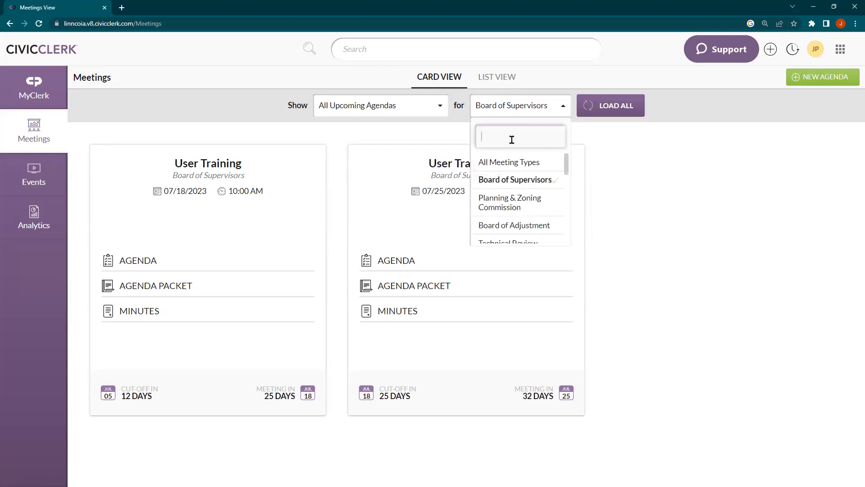
type("ju")
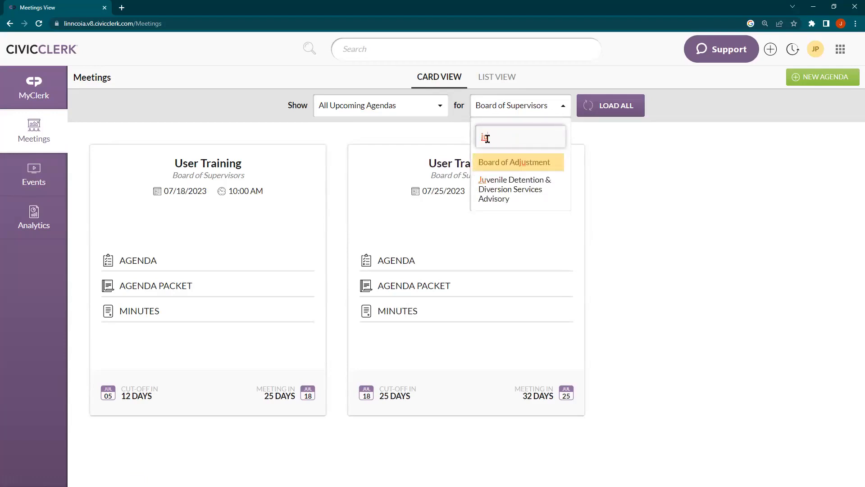
left_click(518, 198)
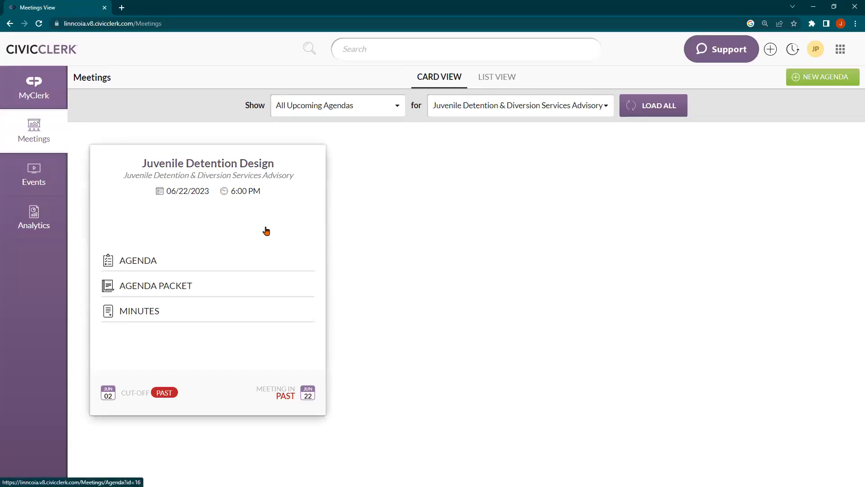
Step: Switch the meeting type filter to Board of Supervisors, showing User Training and User Training 2
left_click(483, 112)
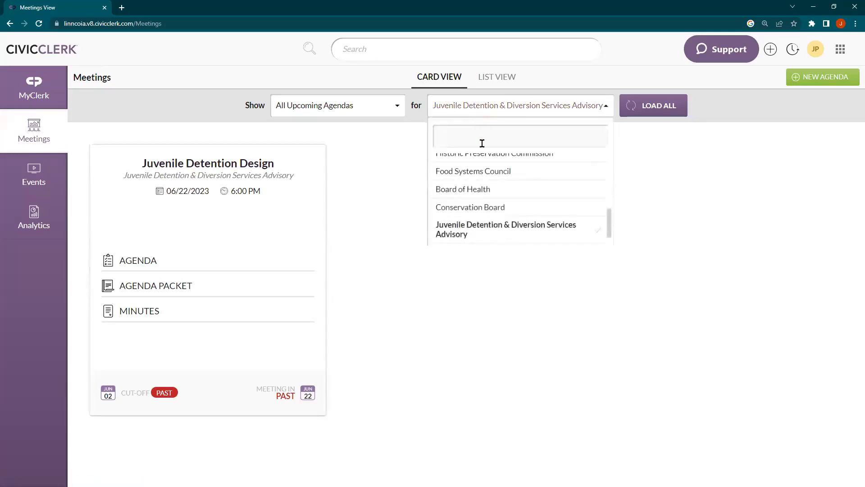
scroll(495, 199, "up", 5)
left_click(495, 187)
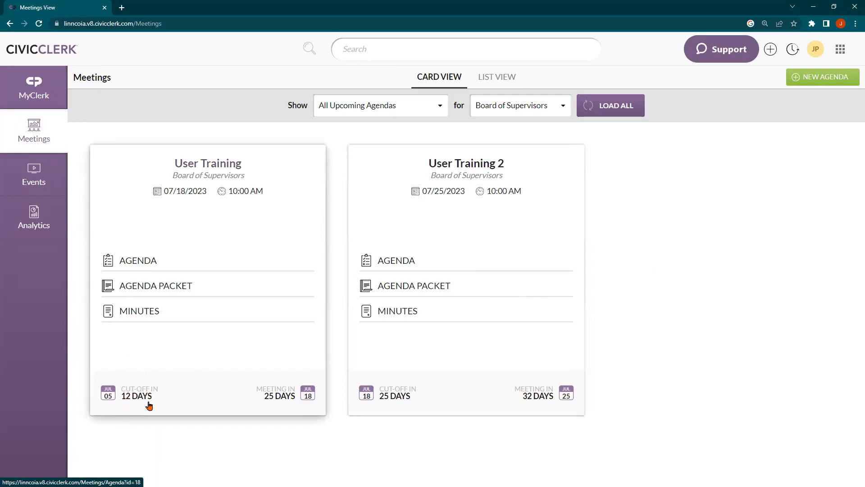
Step: Reset the meeting type filter to All Meeting Types, listing all four upcoming meetings
left_click(387, 105)
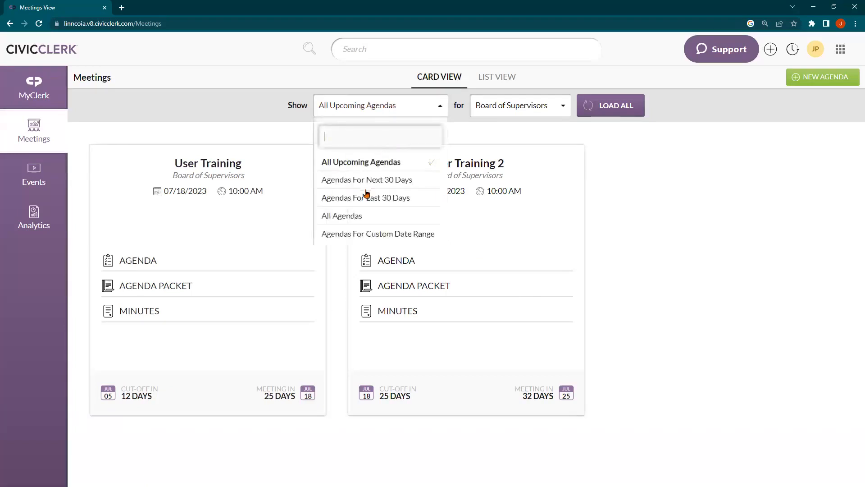
left_click(500, 104)
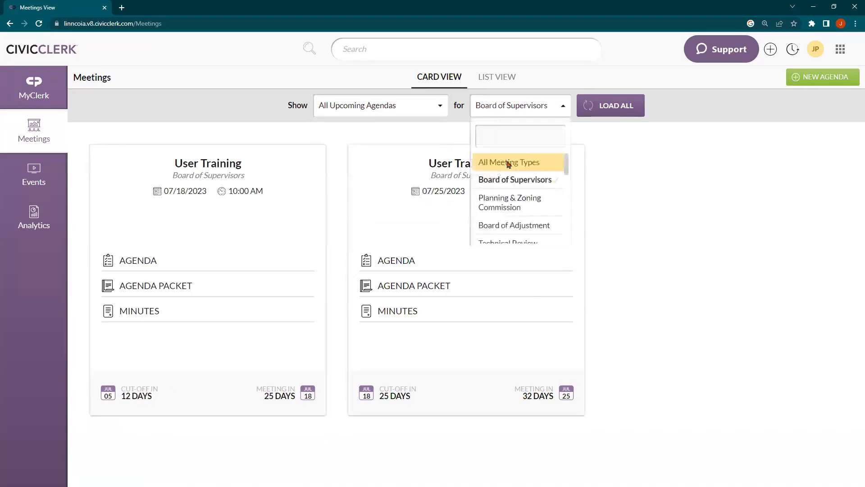
left_click(509, 164)
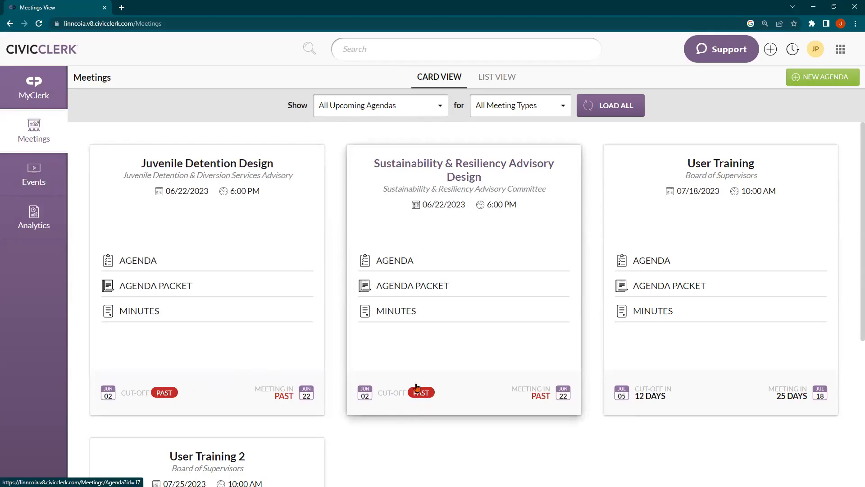
scroll(411, 384, "down", 1)
scroll(405, 366, "up", 1)
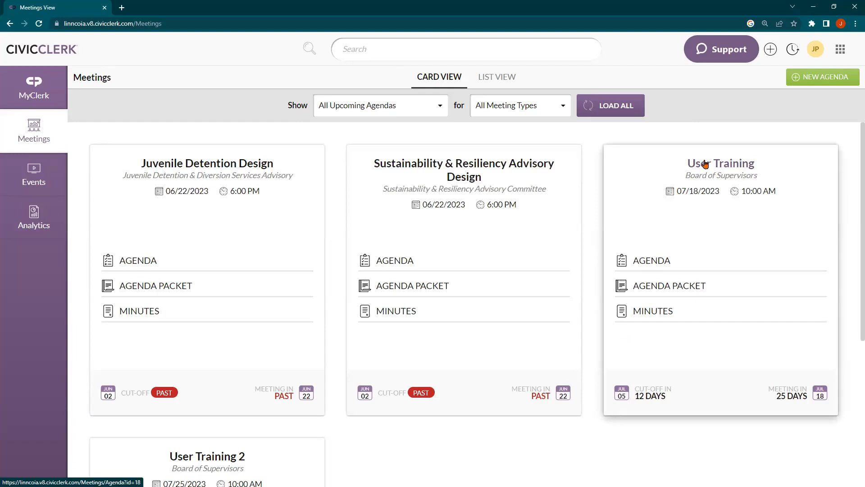
Step: Open the User Training meeting's agenda and start a new item via Create > Item
left_click(696, 213)
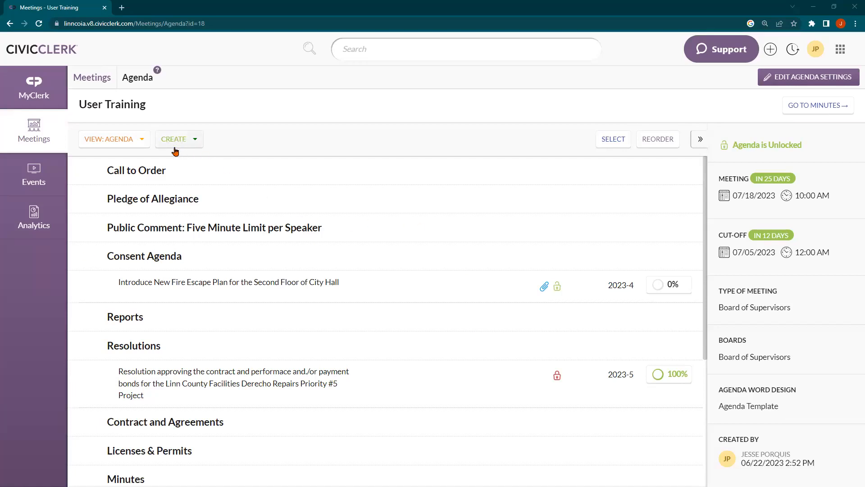
left_click(195, 142)
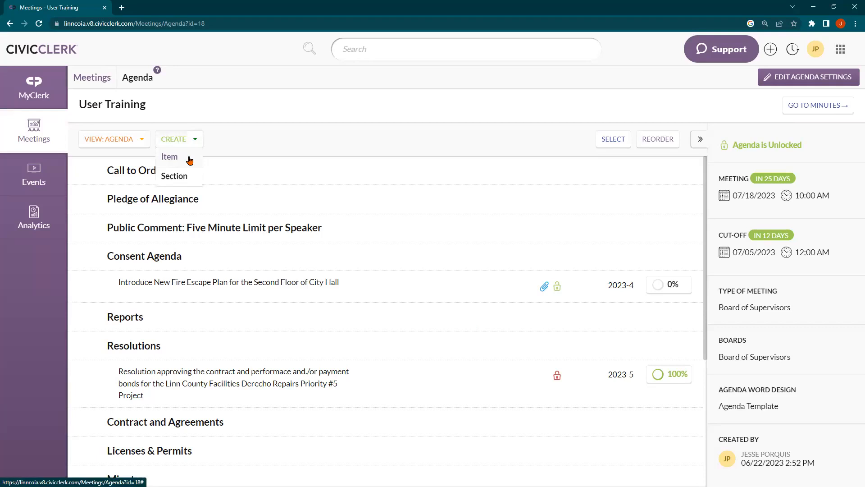
left_click(189, 158)
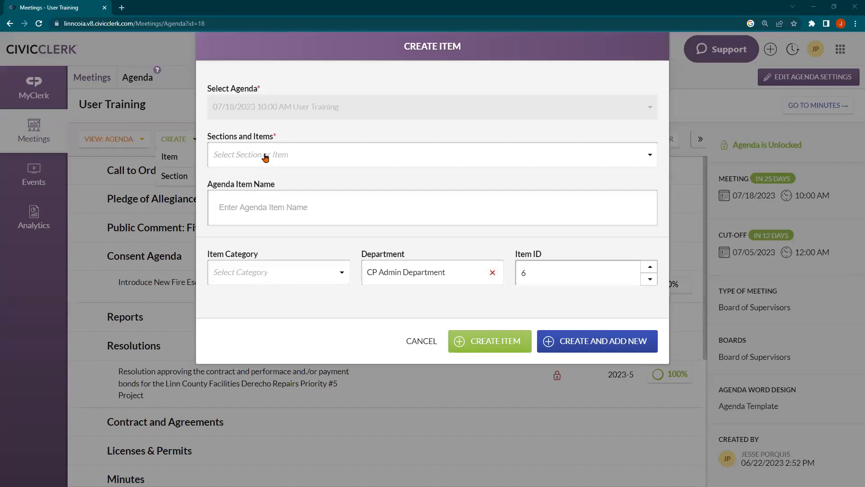
Step: Try creating the empty item, dismiss the Field Required warning, and browse the sections list
left_click(504, 351)
left_click(433, 222)
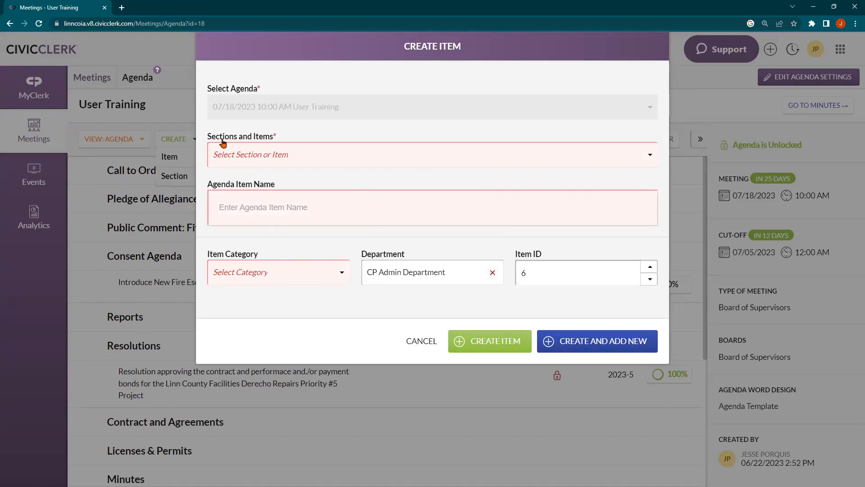
left_click(246, 154)
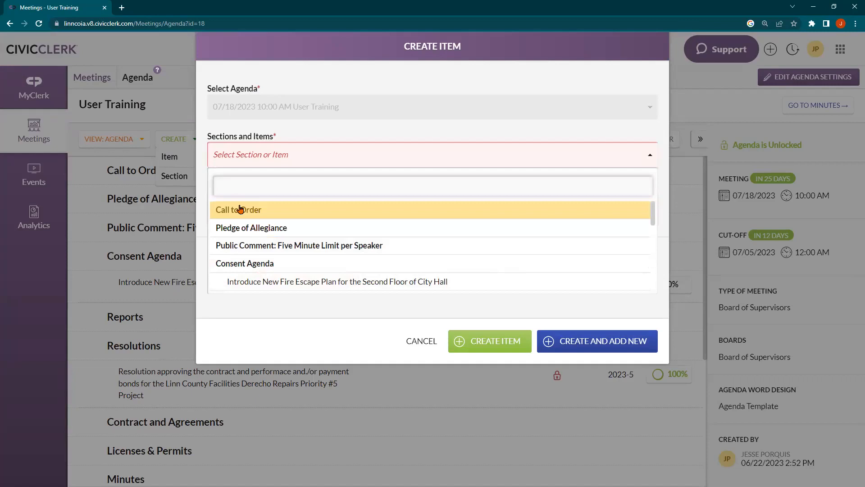
scroll(239, 209, "down", 5)
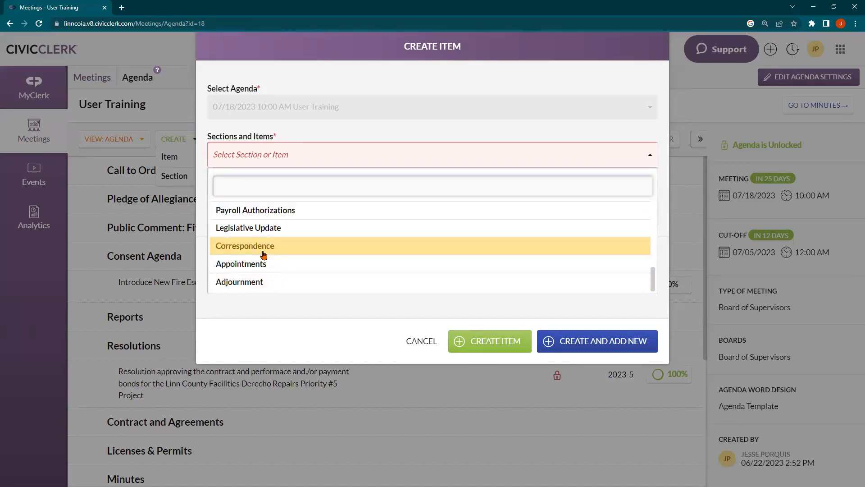
scroll(263, 254, "up", 2)
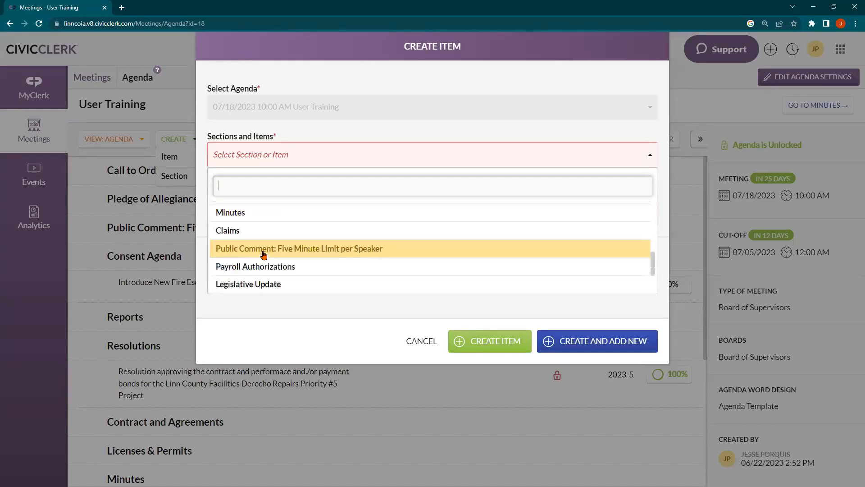
scroll(264, 255, "up", 2)
scroll(263, 254, "up", 1)
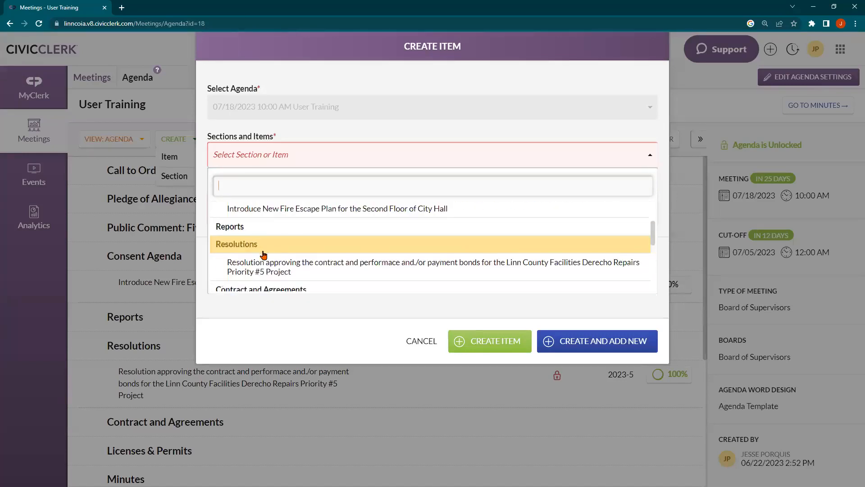
scroll(266, 253, "up", 1)
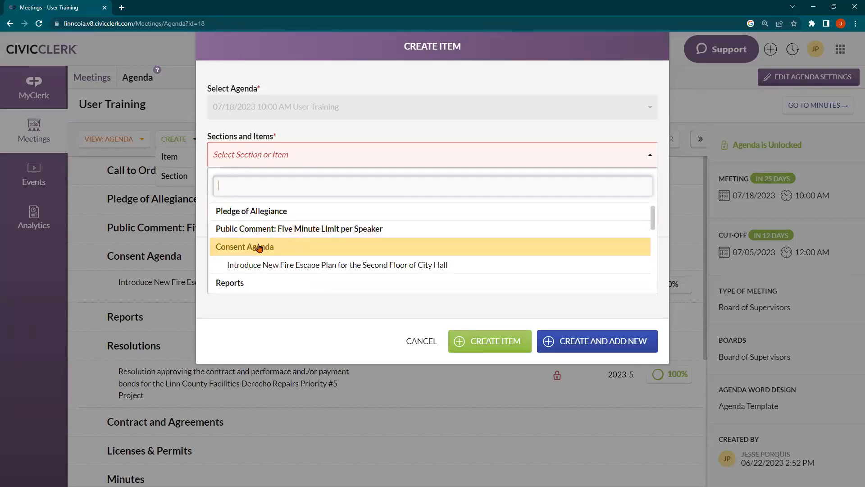
scroll(242, 286, "down", 1)
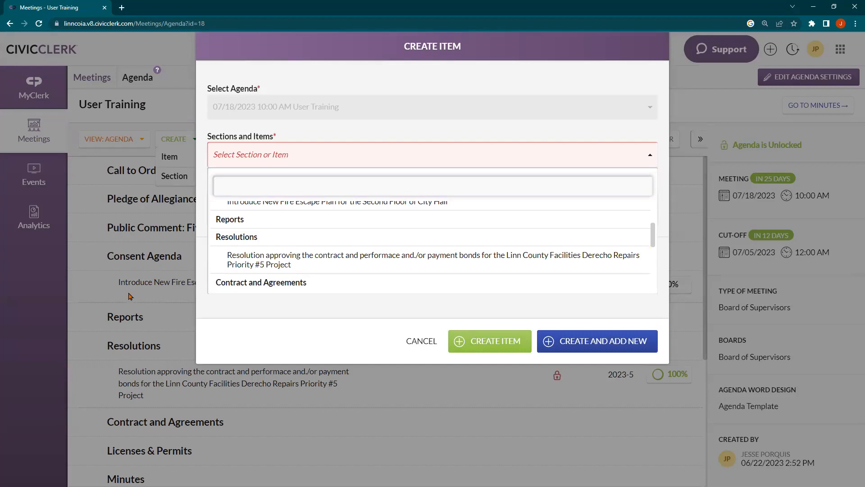
Step: Place the item under Consent Agenda after briefly trying Resolution and Resolutions
left_click(278, 270)
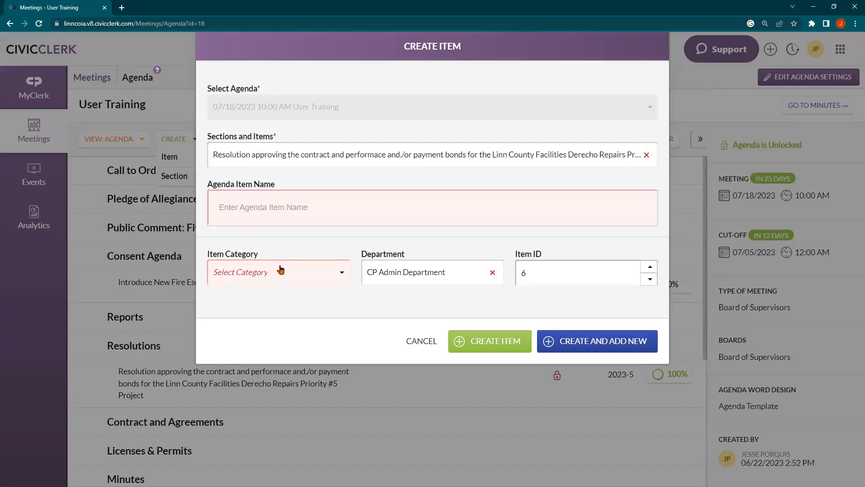
left_click(264, 155)
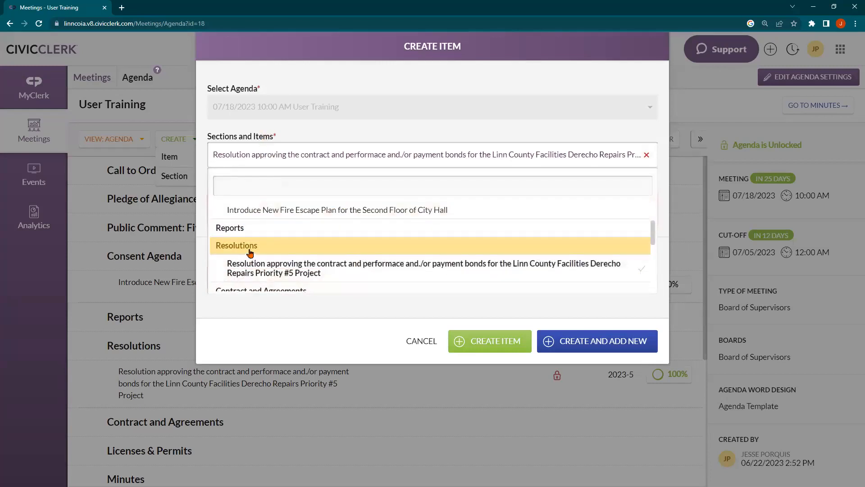
left_click(248, 250)
left_click(256, 154)
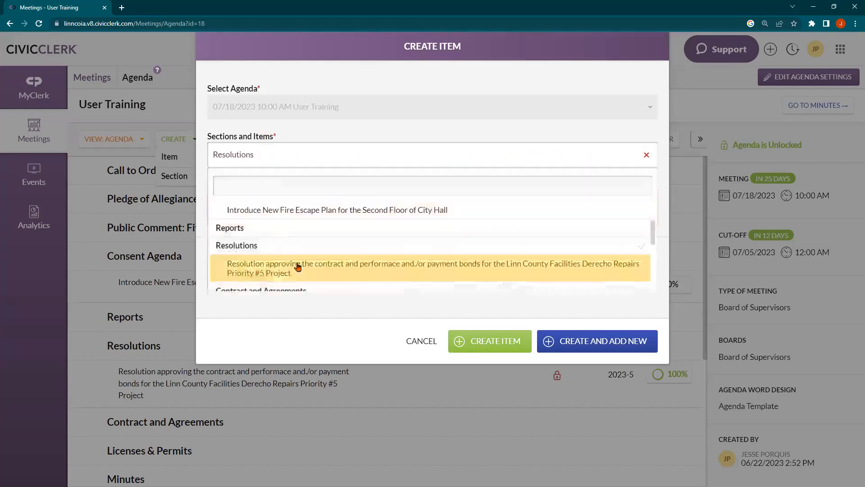
scroll(283, 248, "up", 2)
left_click(282, 249)
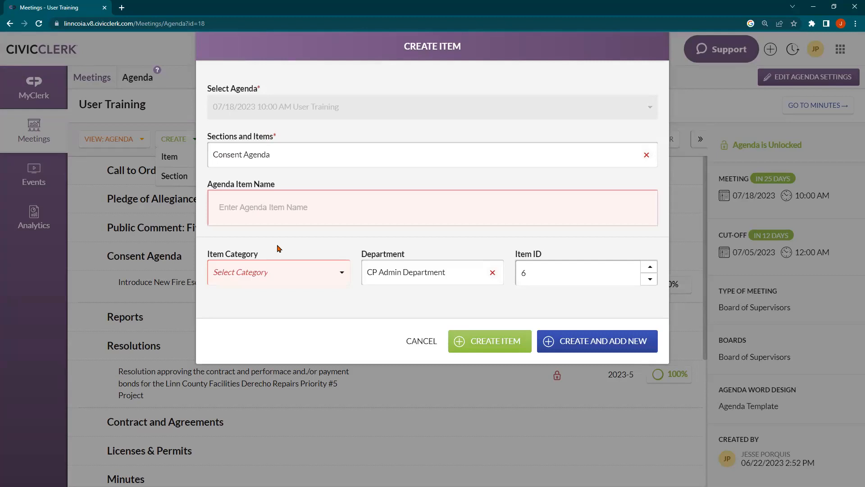
Step: Enter 'New Fire Escape Plan' as the agenda item name
left_click(277, 215)
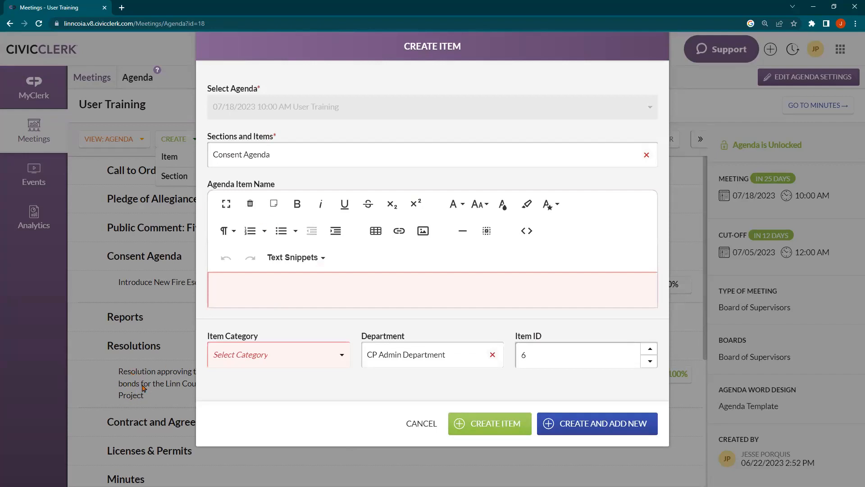
left_click(255, 293)
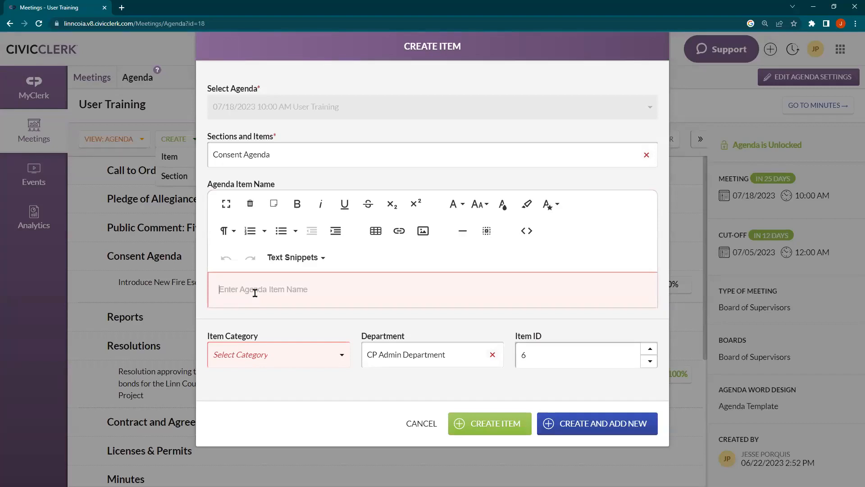
type("New")
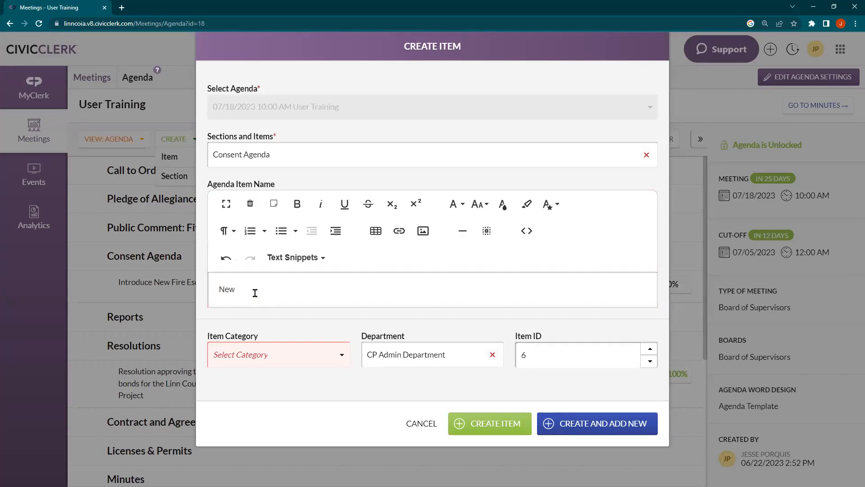
type("Fire Escape Plan")
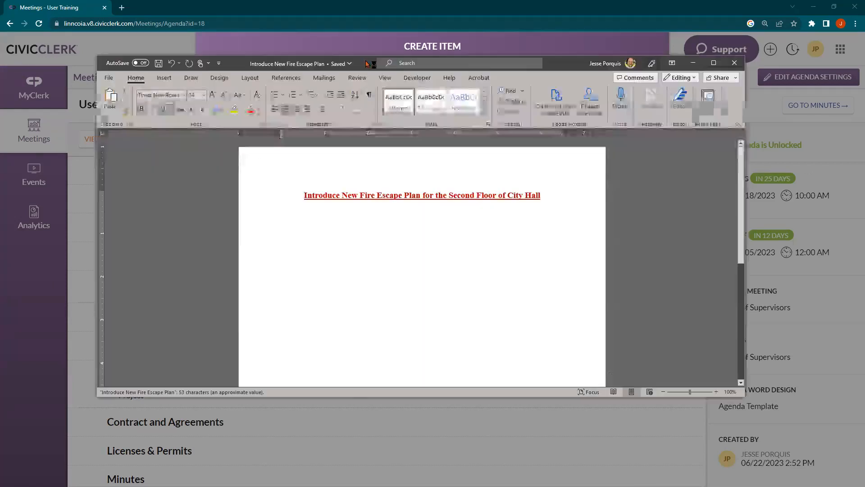
Step: Bring the Word document holding the full item title to the front, maximized
left_click_drag(365, 61, 366, 1)
scroll(432, 270, "up", 8)
scroll(533, 143, "up", 1)
Step: Change 'Second' to 'First' in the Word title and select the whole title line
left_click(537, 144)
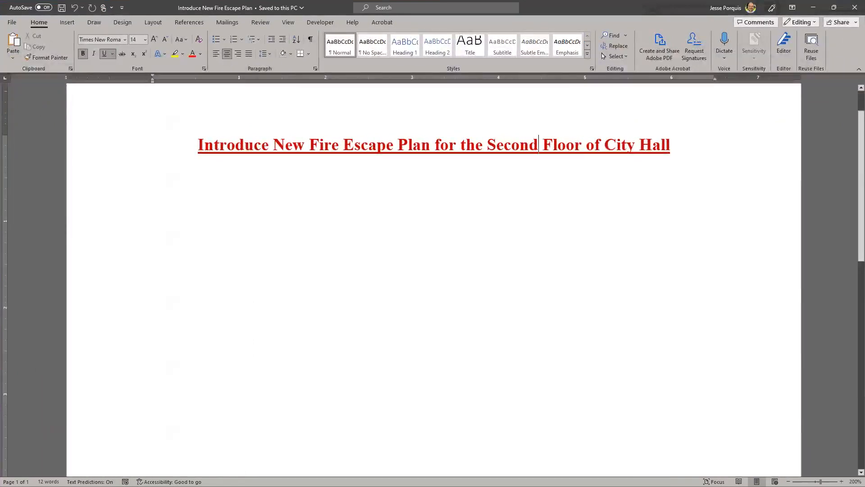
key("ctrl+shift+Left")
type("First")
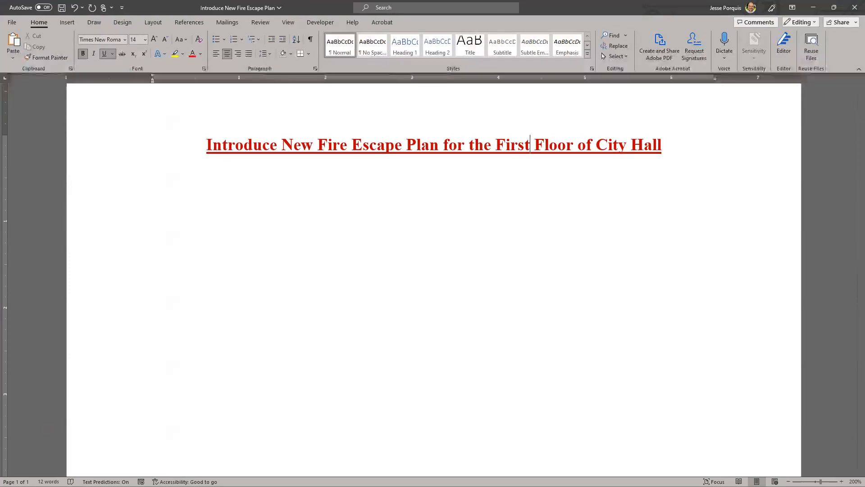
key("ctrl+a")
key("ctrl+c")
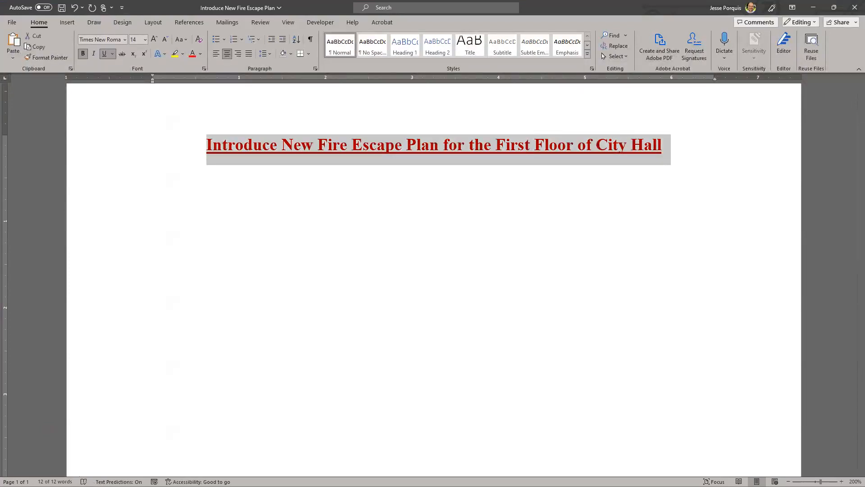
left_click(558, 145)
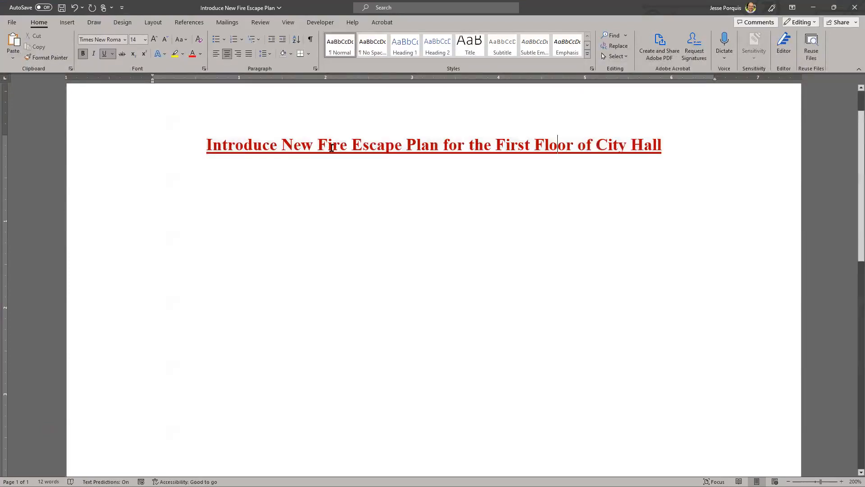
Step: Replace the item name with the pasted Word title, keeping its Word formatting
left_click(813, 7)
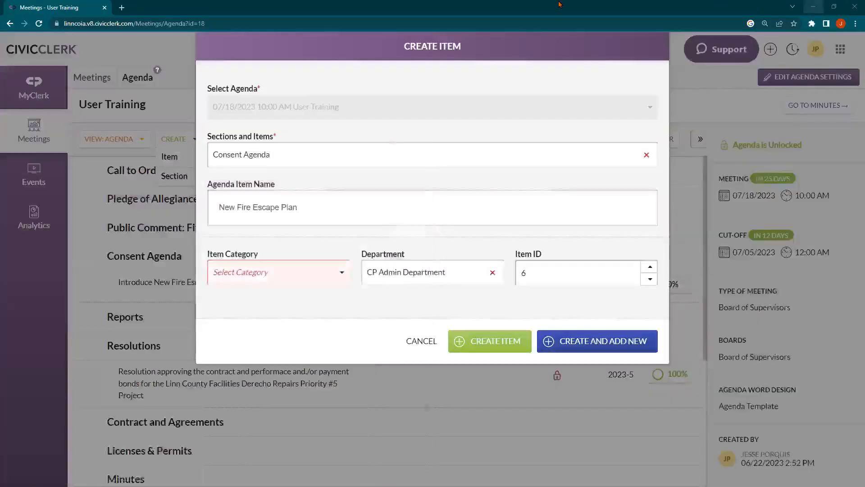
left_click(346, 209)
left_click_drag(315, 289, 202, 276)
key("BackSpace")
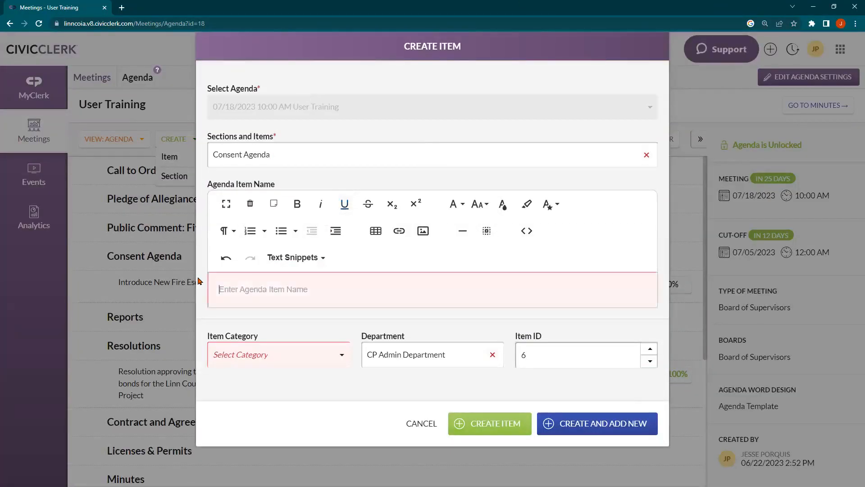
right_click(263, 283)
left_click(289, 351)
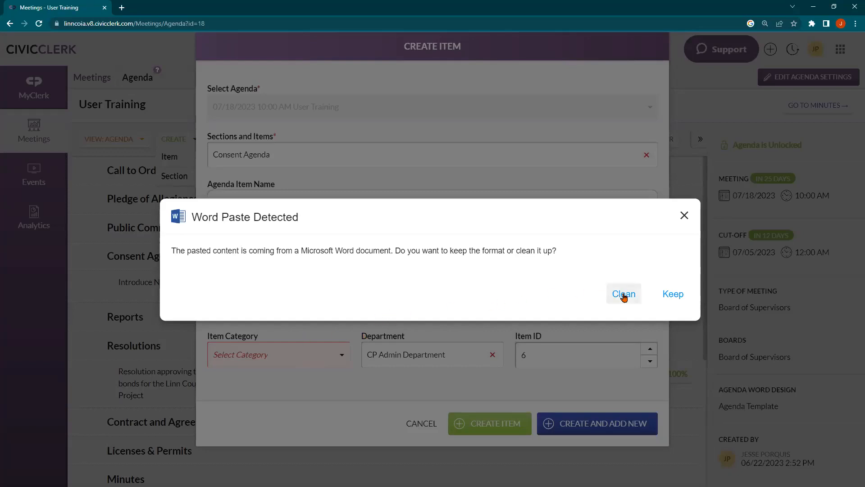
left_click(668, 295)
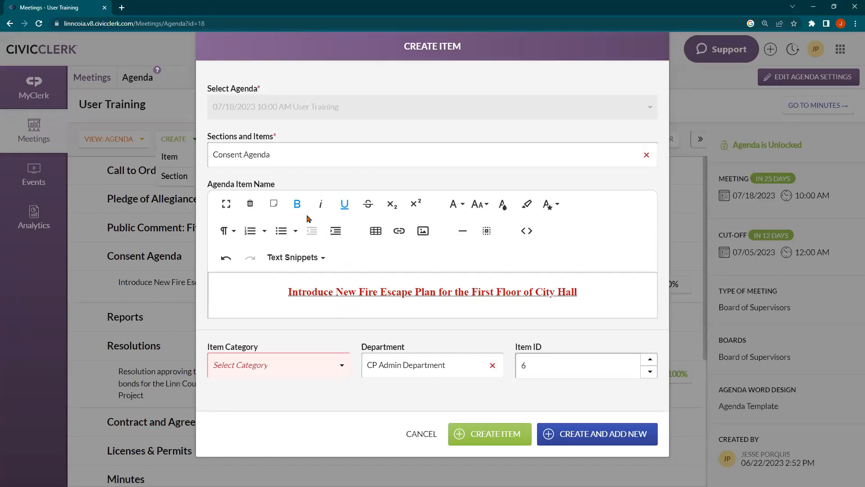
Step: Re-paste the Word title into the item name using the Clean paste option
left_click(528, 300)
key("ctrl+a")
key("ctrl+c")
key("BackSpace")
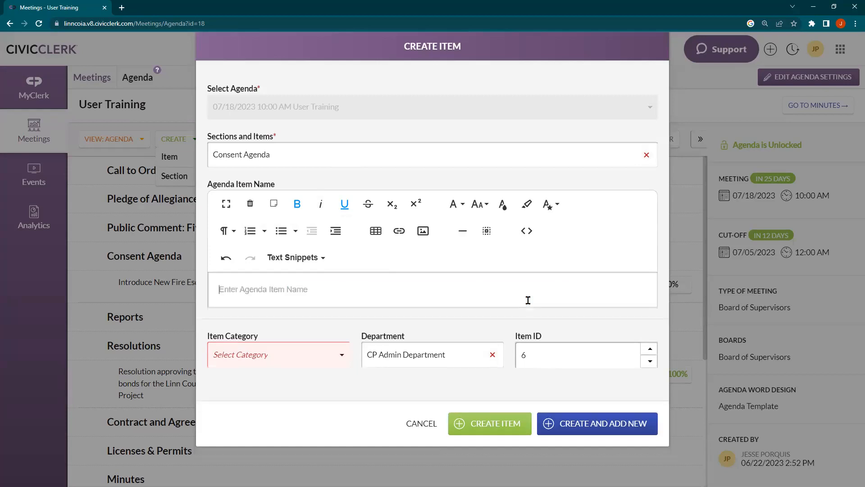
key("ctrl+v")
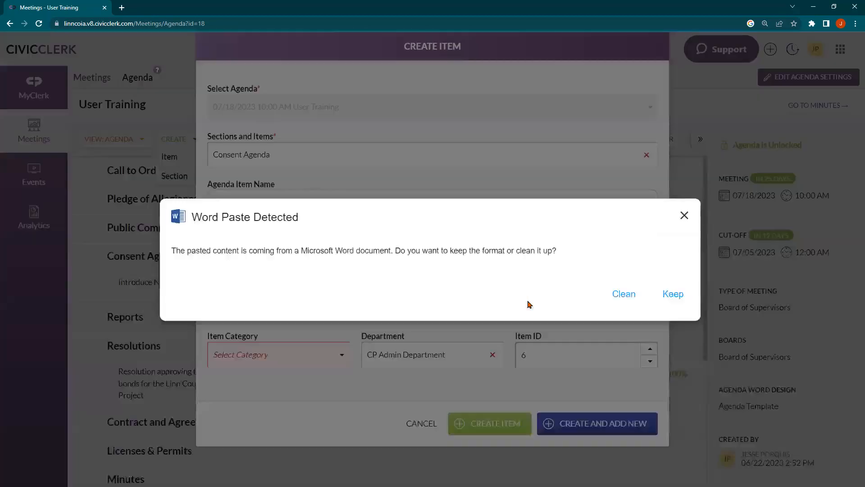
left_click(613, 293)
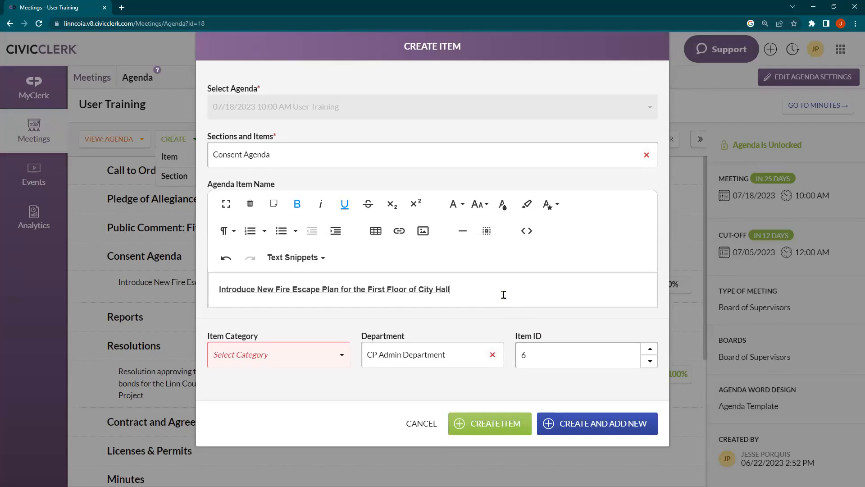
Step: Convert the item name to plain text, re-pasting the title with Keep before converting again
left_click(268, 205)
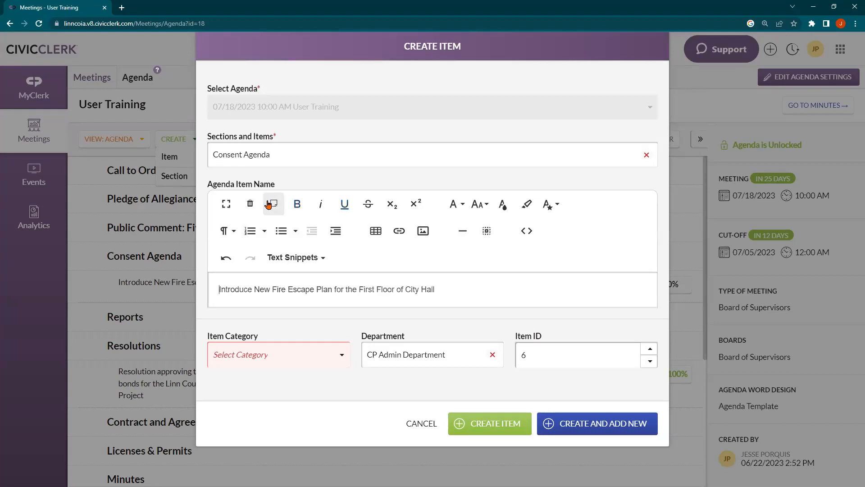
key("ctrl+a")
key("BackSpace")
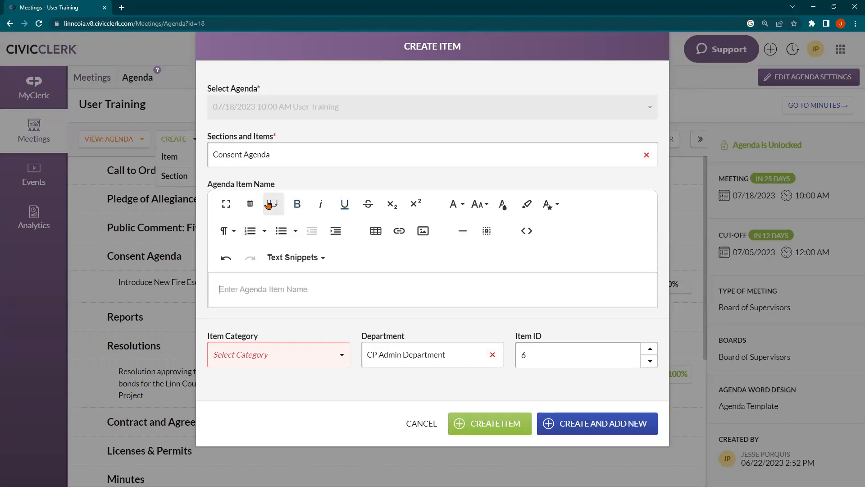
key("ctrl+v")
left_click(672, 293)
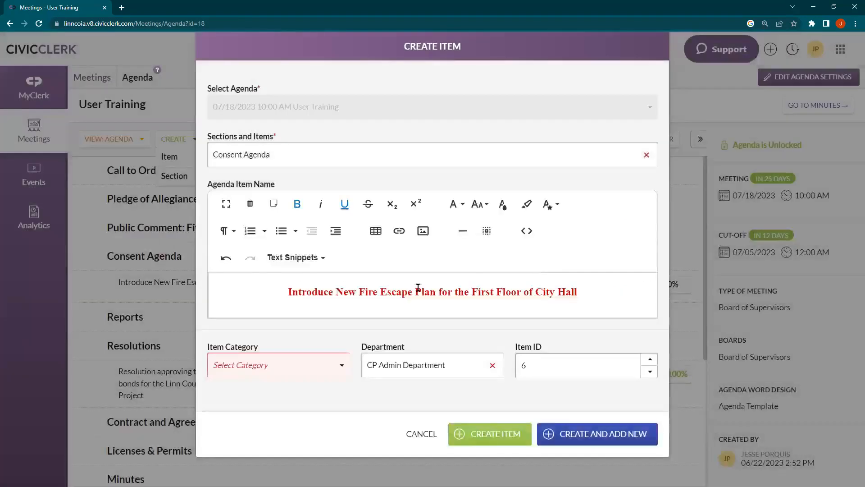
left_click(270, 207)
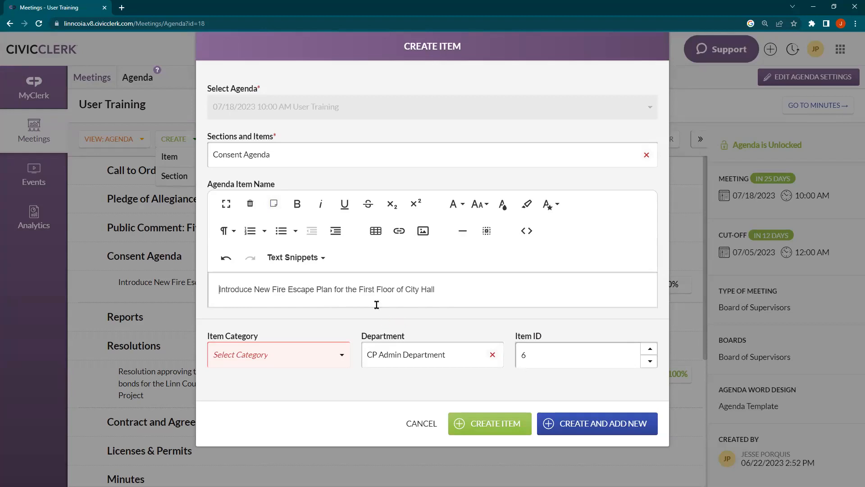
Step: Choose Action Item from the Item Category list
left_click(283, 369)
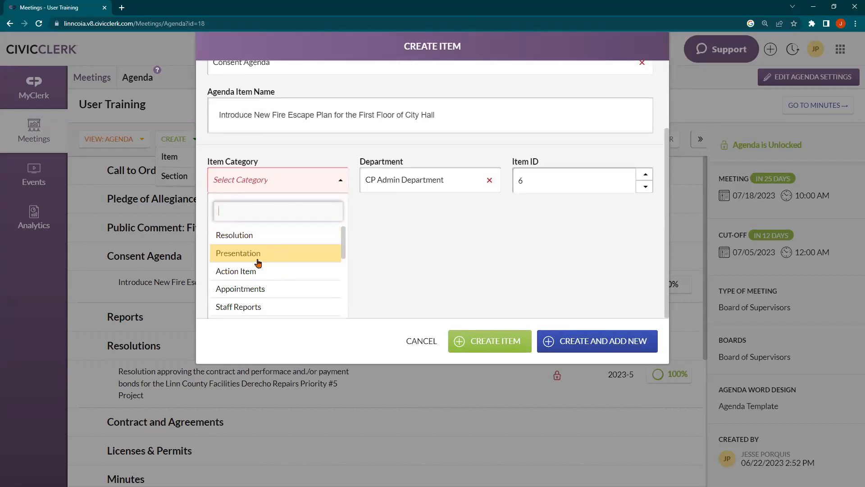
scroll(243, 262, "down", 4)
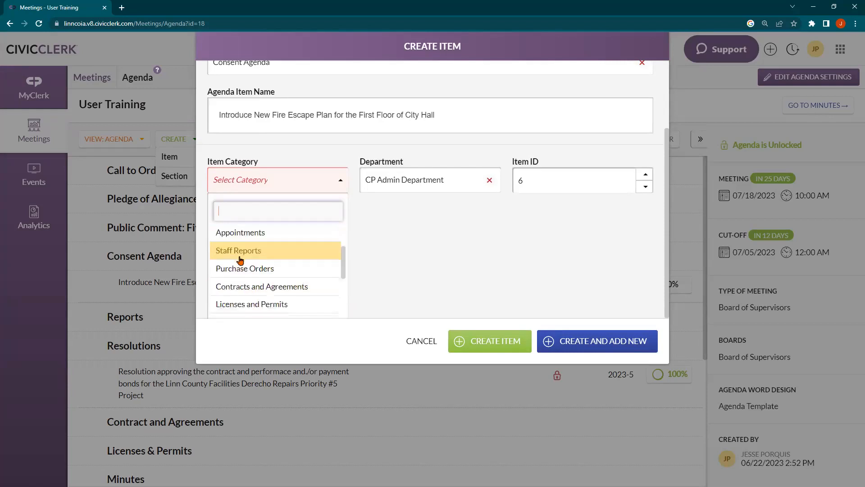
scroll(261, 271, "up", 4)
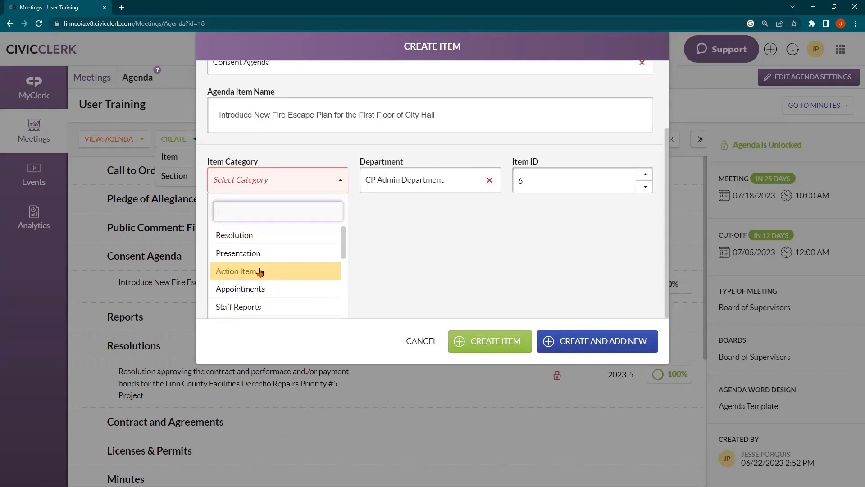
left_click(260, 272)
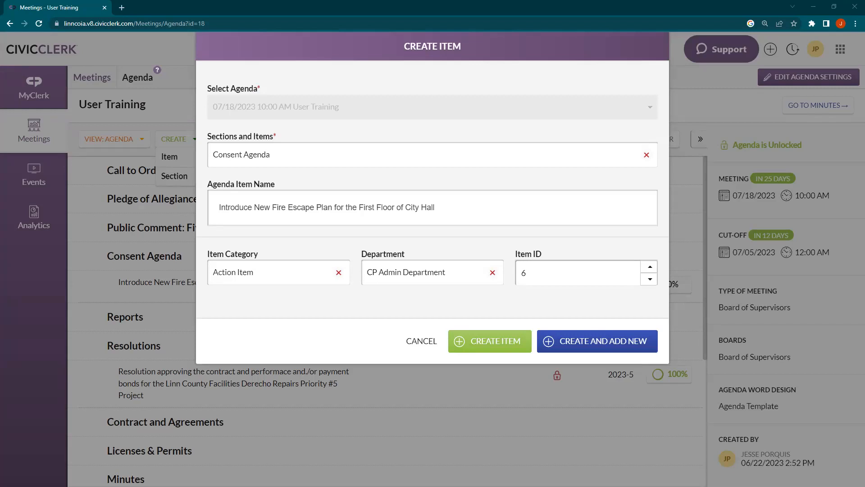
Step: Focus the agenda item name field
left_click(337, 210)
Step: Look through the sections list, leaving the Consent Agenda choice unchanged
left_click(258, 155)
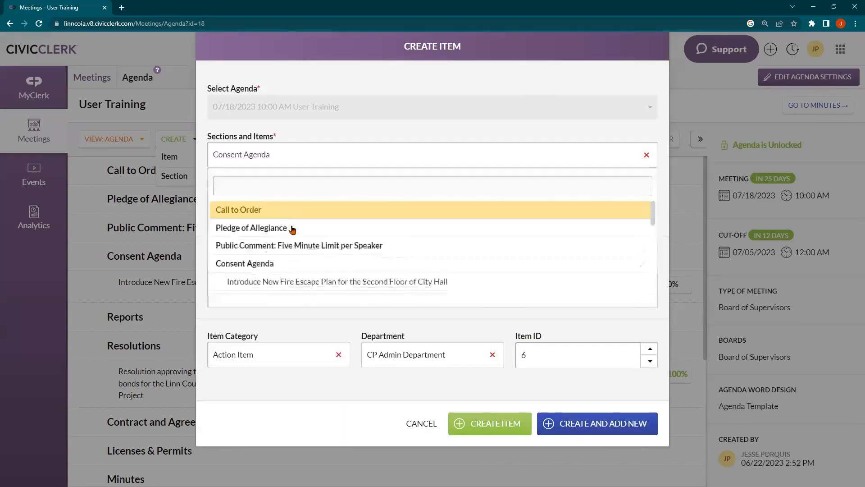
scroll(292, 230, "down", 5)
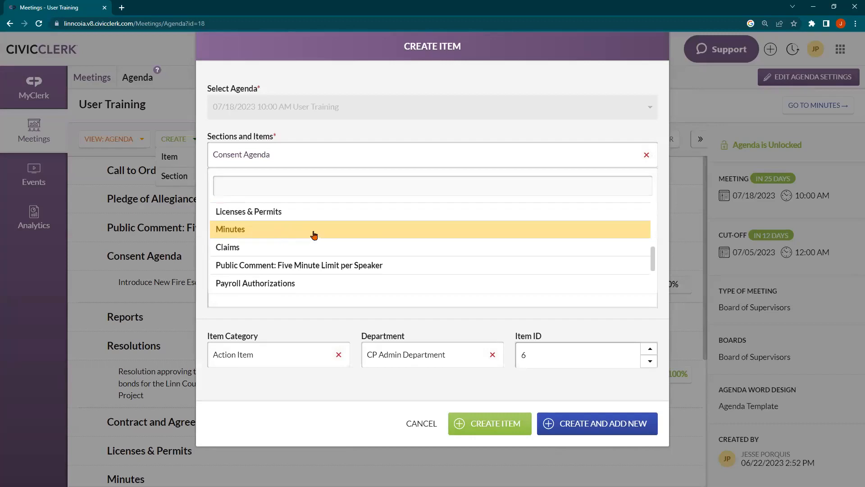
scroll(313, 233, "down", 3)
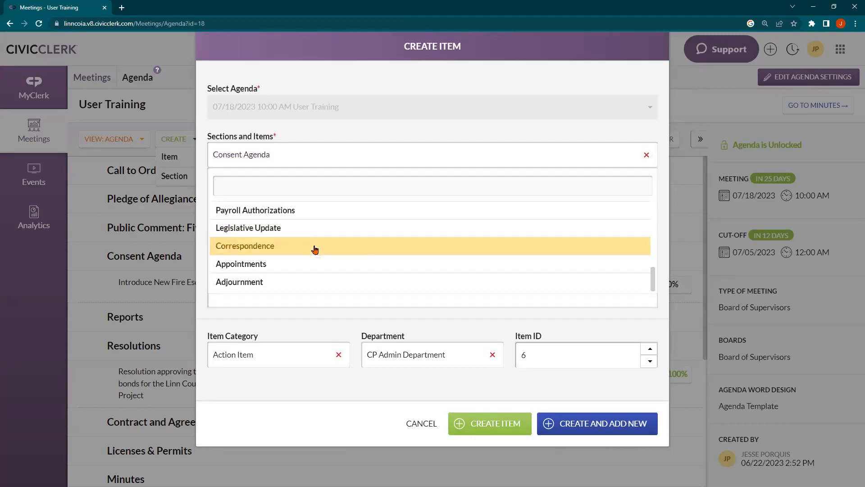
scroll(315, 249, "up", 1)
scroll(314, 250, "up", 1)
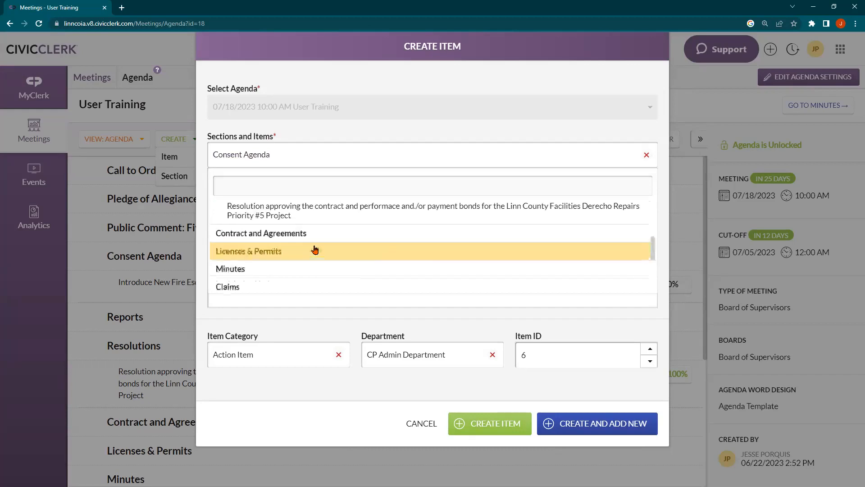
left_click(290, 163)
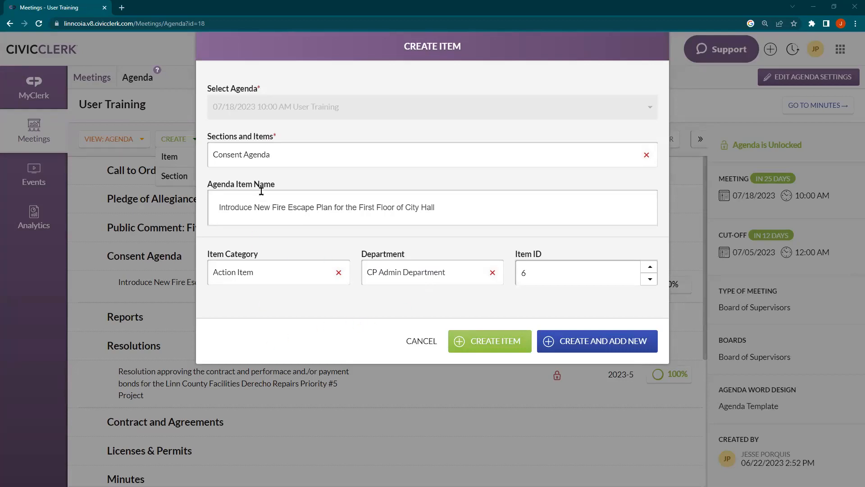
Step: Reconfirm Consent Agenda as the section and create the agenda item
left_click(352, 161)
scroll(344, 270, "down", 5)
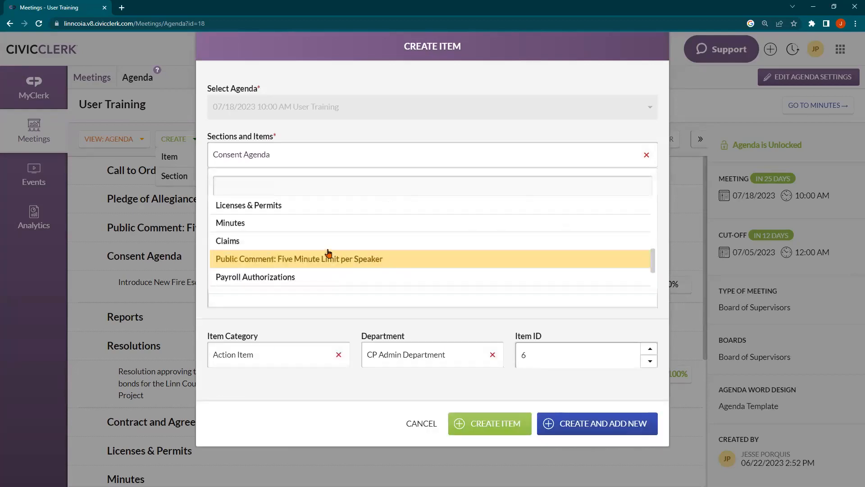
scroll(313, 242, "down", 2)
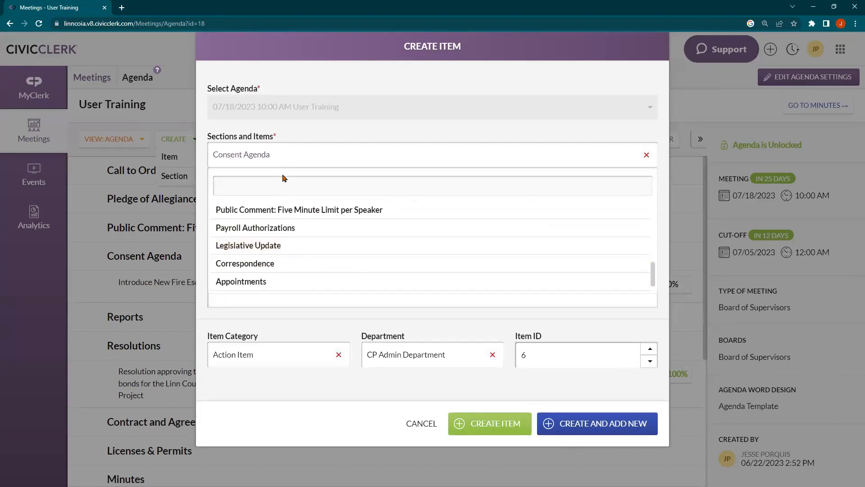
scroll(300, 244, "down", 1)
scroll(300, 244, "up", 2)
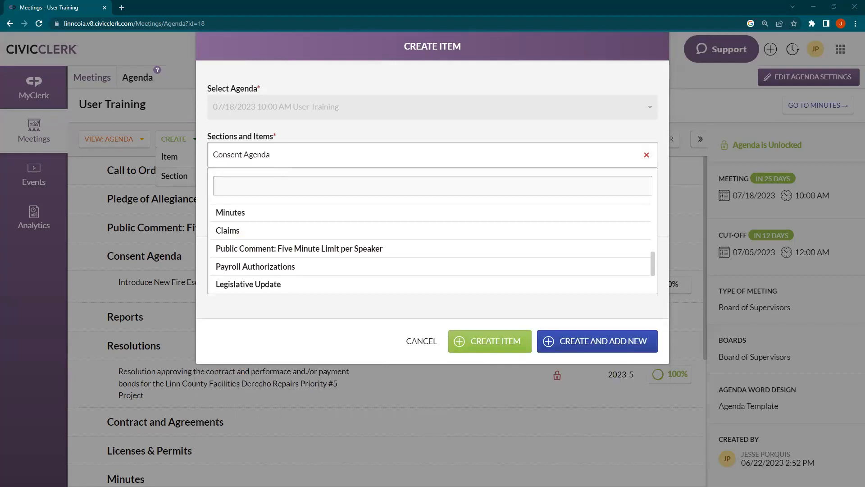
left_click(274, 167)
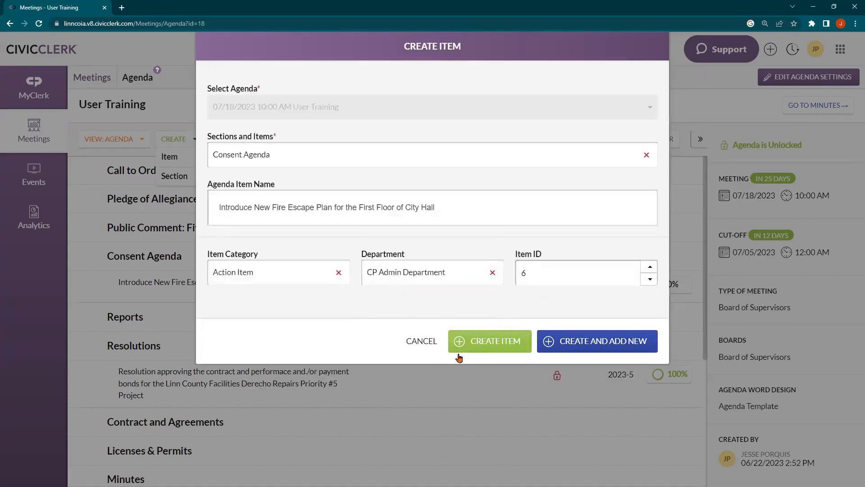
left_click(458, 351)
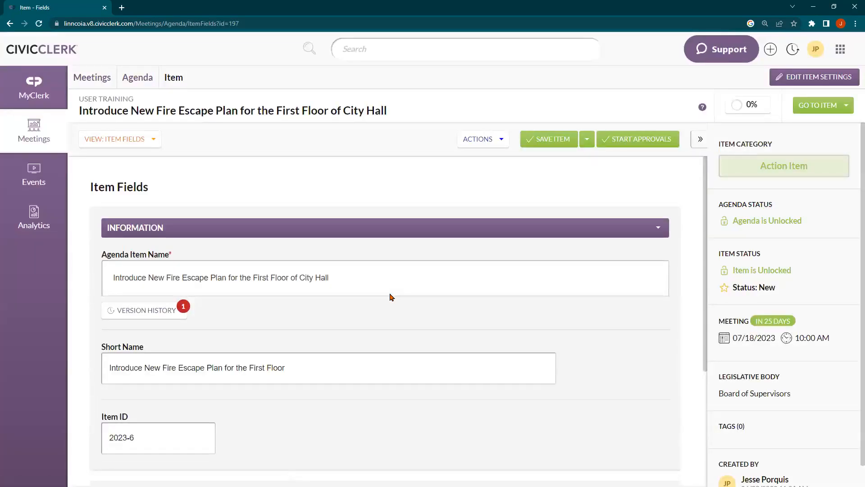
Step: Review the new item's Item Fields page, checking Short Name, Item ID and Department
triple_click(124, 184)
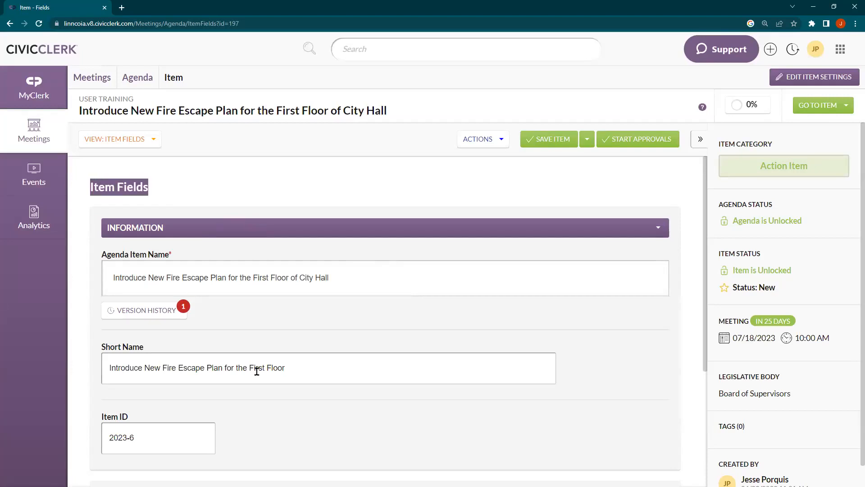
left_click(174, 188)
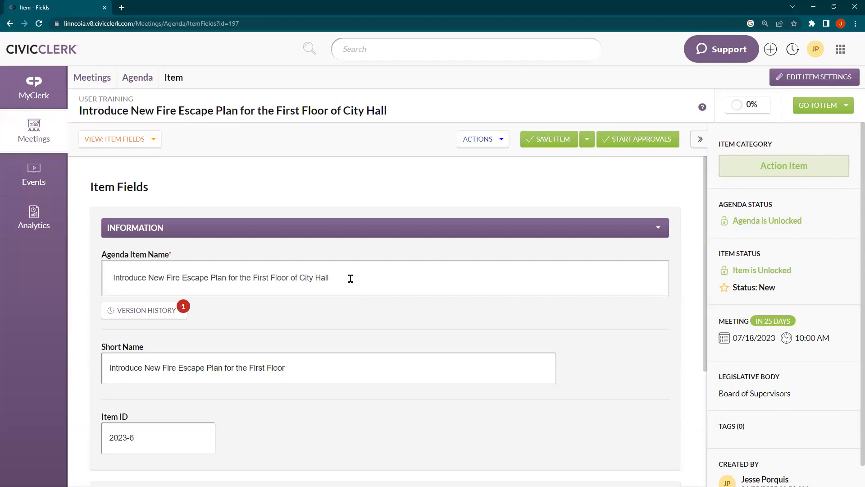
left_click(219, 365)
left_click(288, 356)
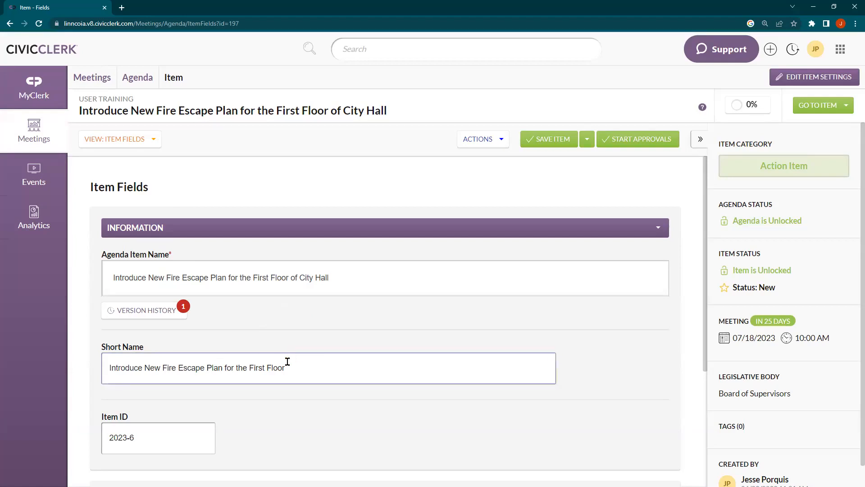
scroll(284, 336, "down", 1)
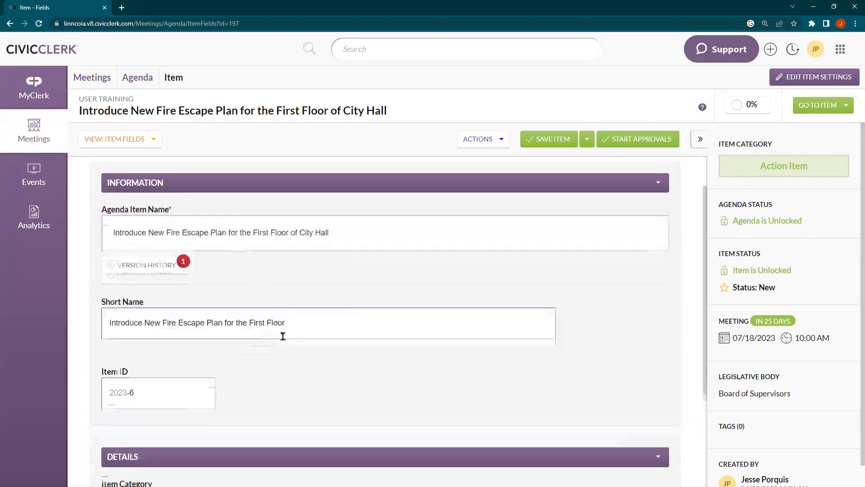
scroll(256, 276, "down", 2)
scroll(256, 277, "down", 1)
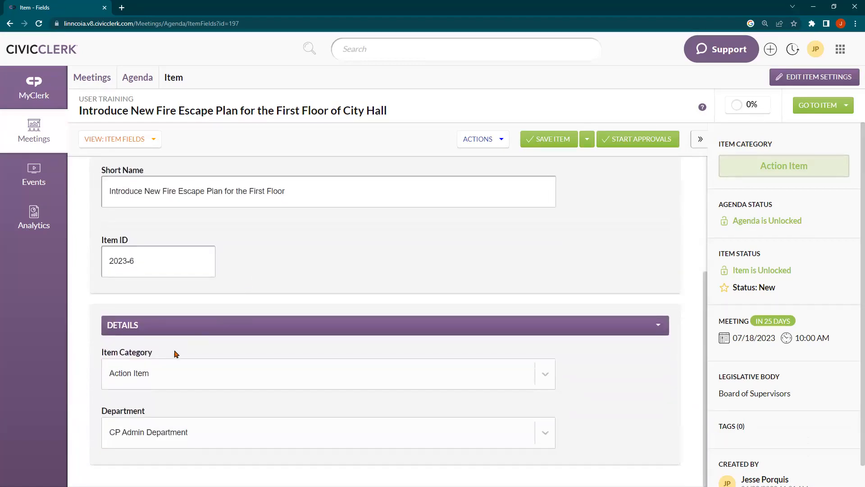
left_click(185, 436)
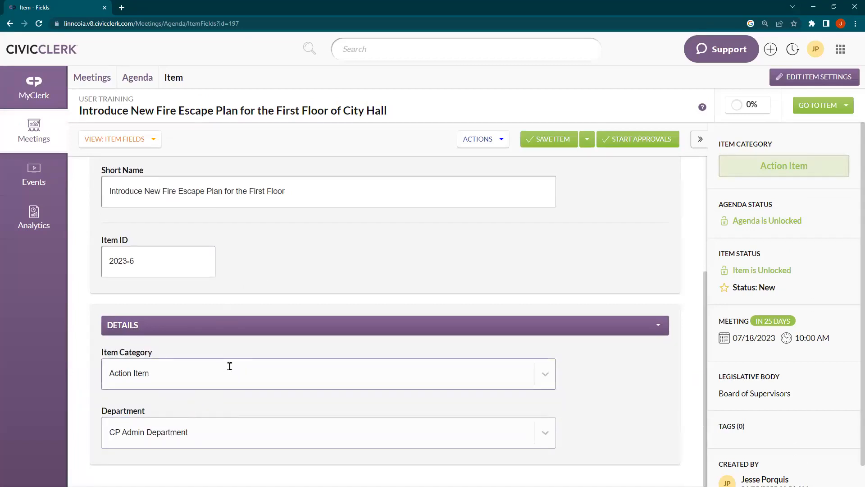
scroll(230, 366, "up", 3)
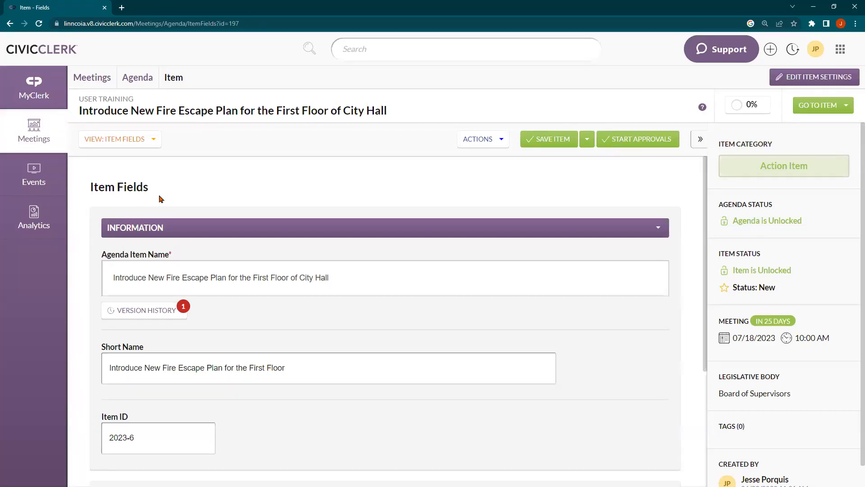
Step: Switch the fire escape plan item's view from Item Fields to Item Files
left_click(131, 140)
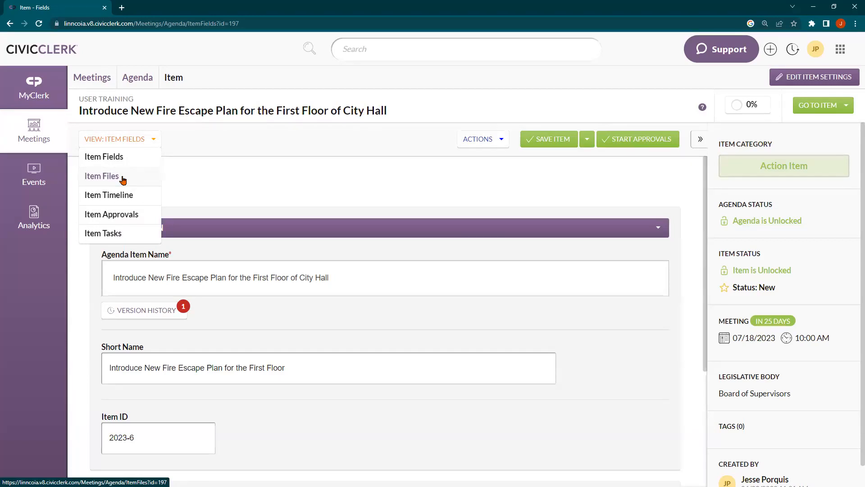
left_click(122, 179)
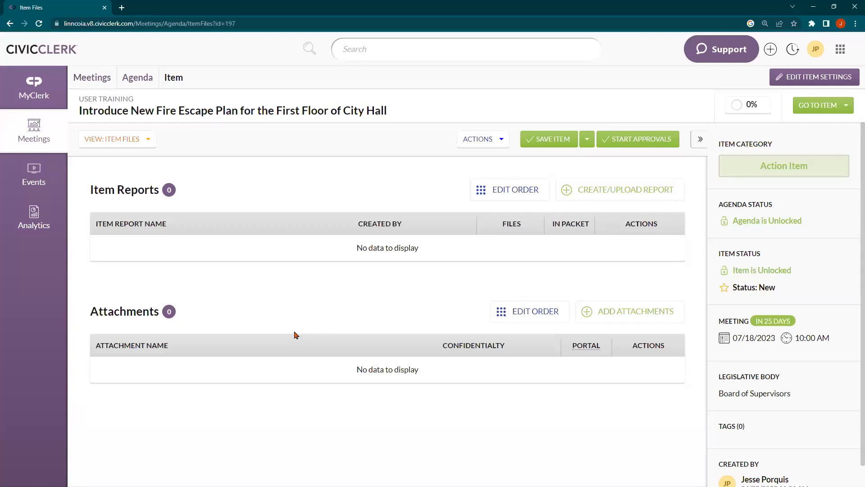
Step: Start a new attachment for the item and bring up the upload file picker
left_click(618, 317)
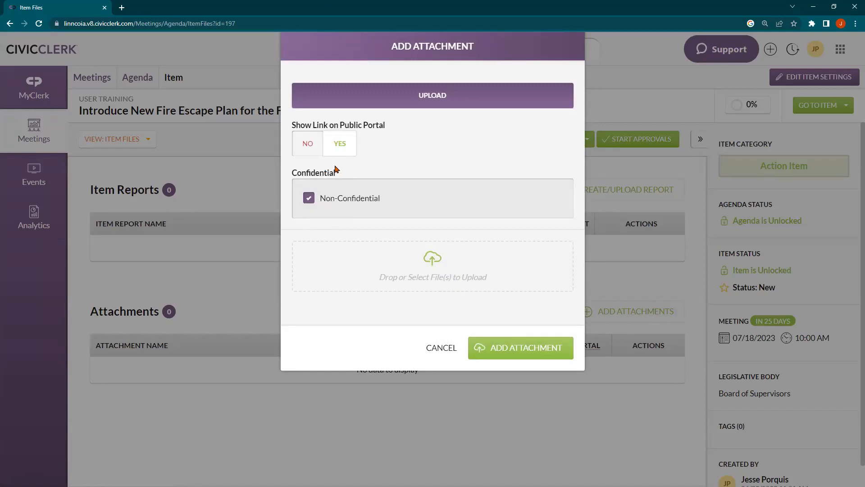
left_click(371, 261)
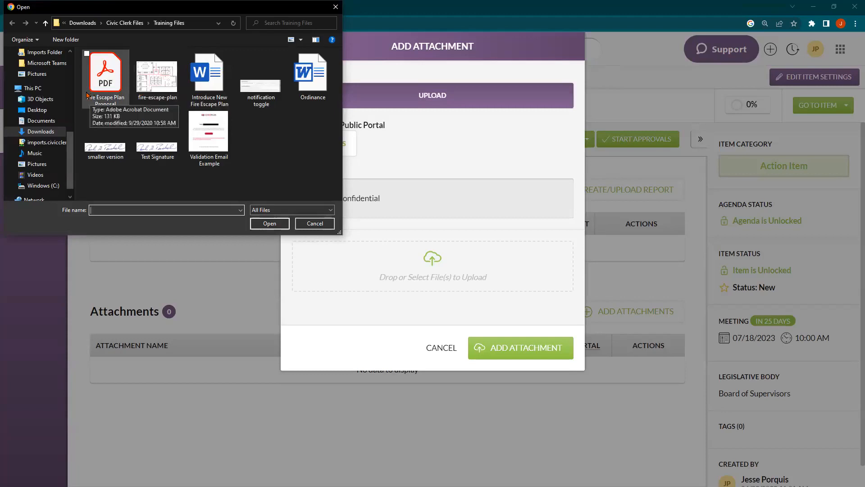
Step: Pick Fire Escape Plan Proposal, fire-escape-plan and Introduce New Fire Escape Plan for upload
left_click_drag(79, 82, 207, 81)
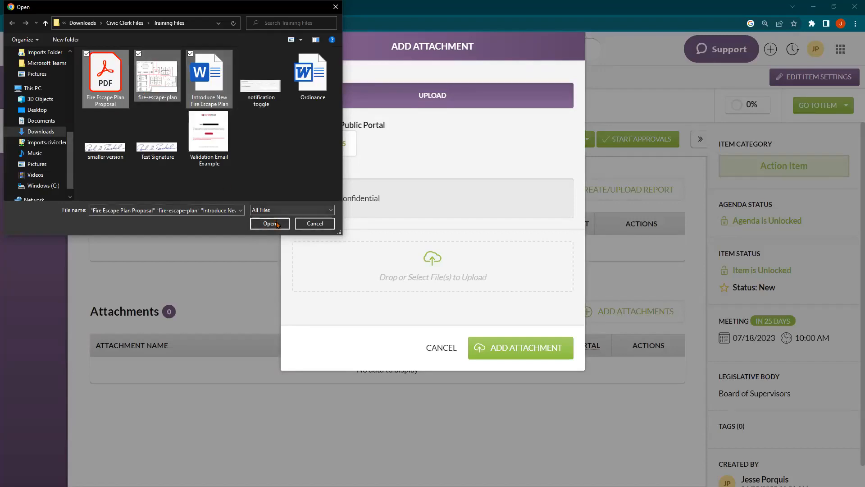
left_click(270, 223)
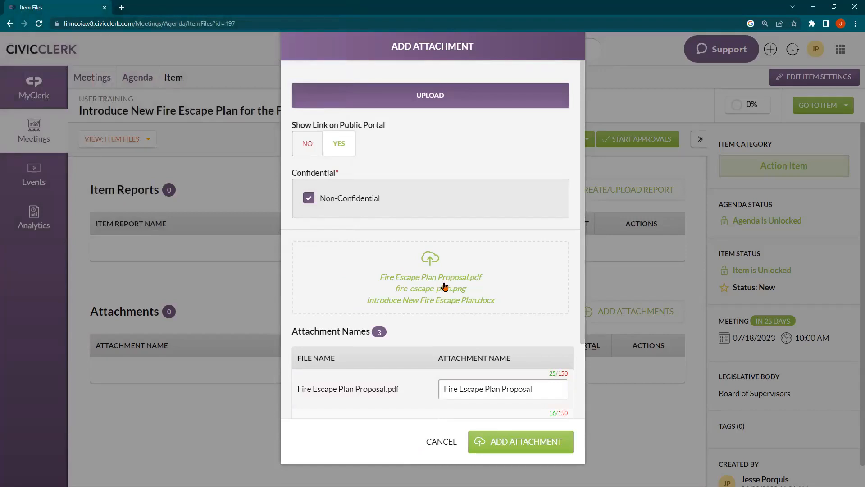
scroll(443, 289, "up", 2, "ctrl")
scroll(443, 303, "down", 1)
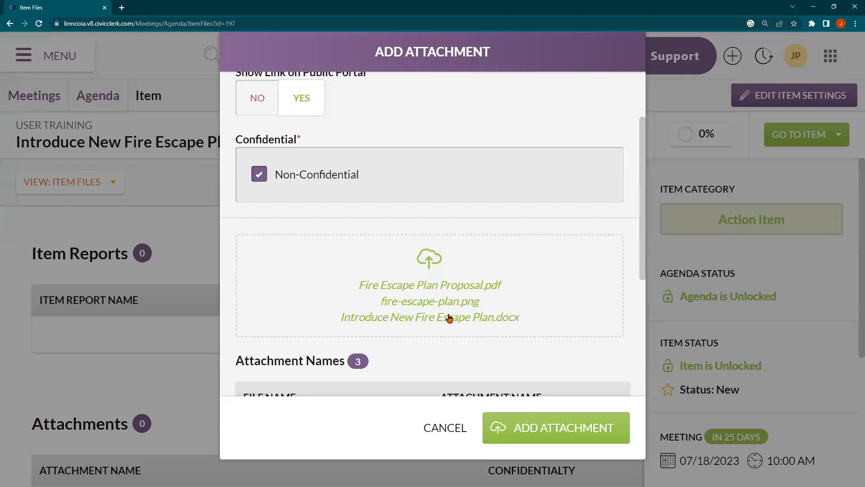
key("ctrl+minus")
key("ctrl+minus")
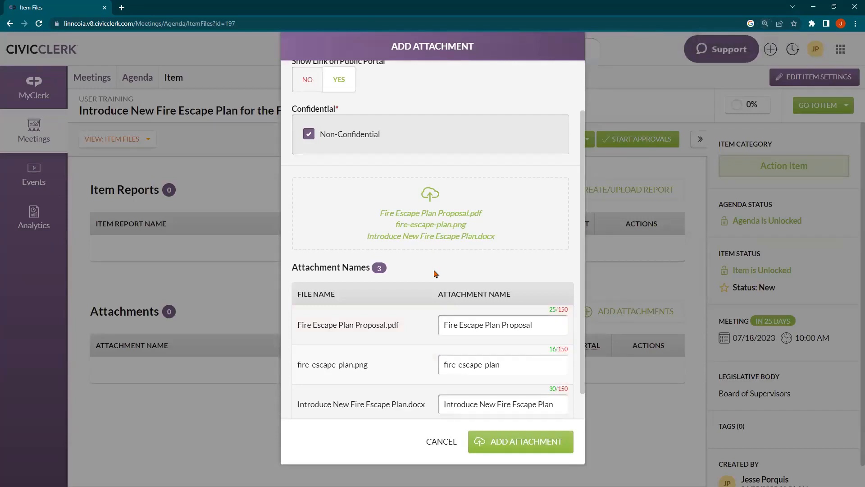
scroll(436, 273, "down", 2)
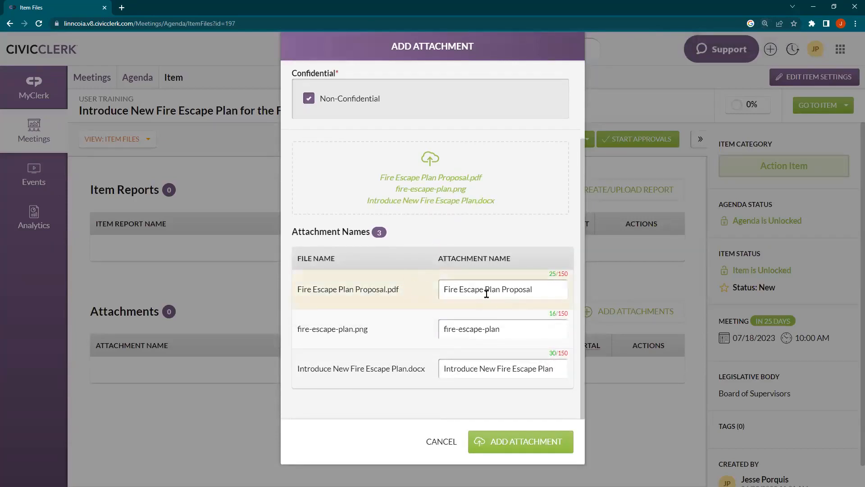
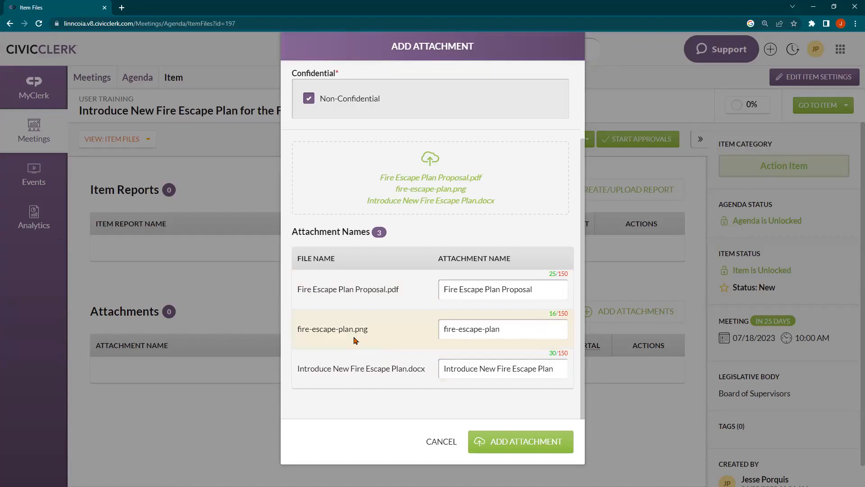
Step: Rename the floor-plan PNG's attachment to 'Fire', overriding the browser's autofill suggestions
left_click(484, 326)
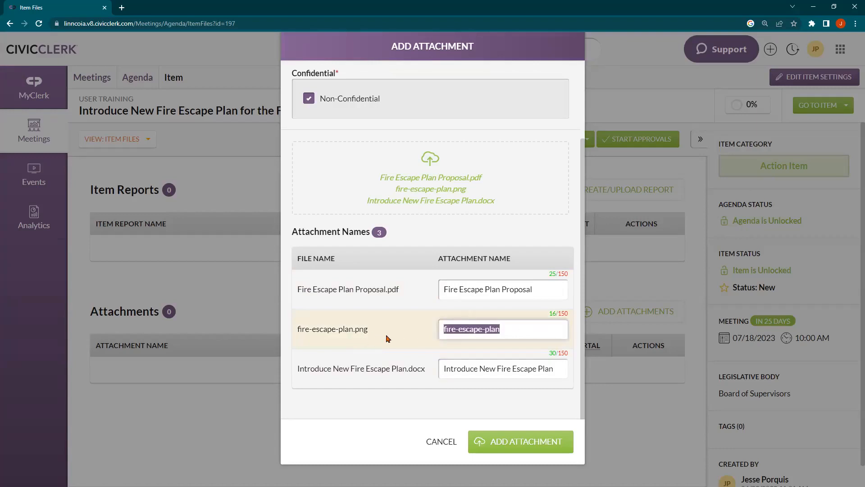
type("Fire")
key("Down")
key("Return")
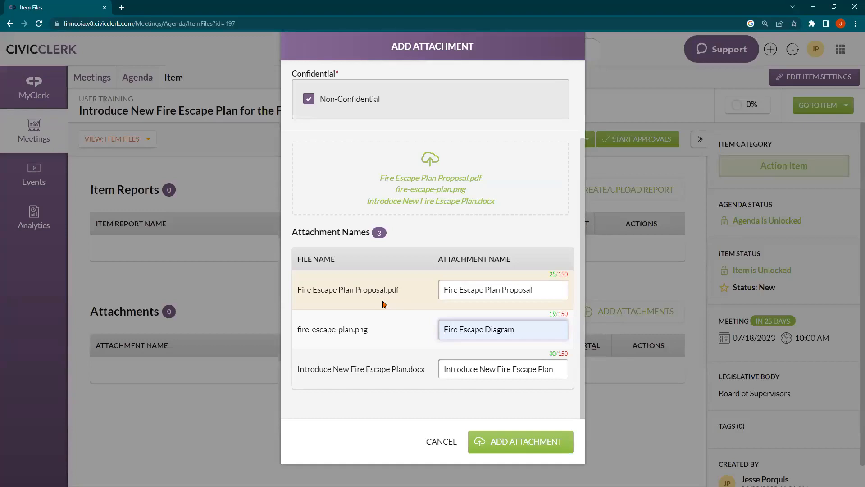
key("Left")
key("ctrl+shift+Left")
key("ctrl+shift+Left")
key("BackSpace")
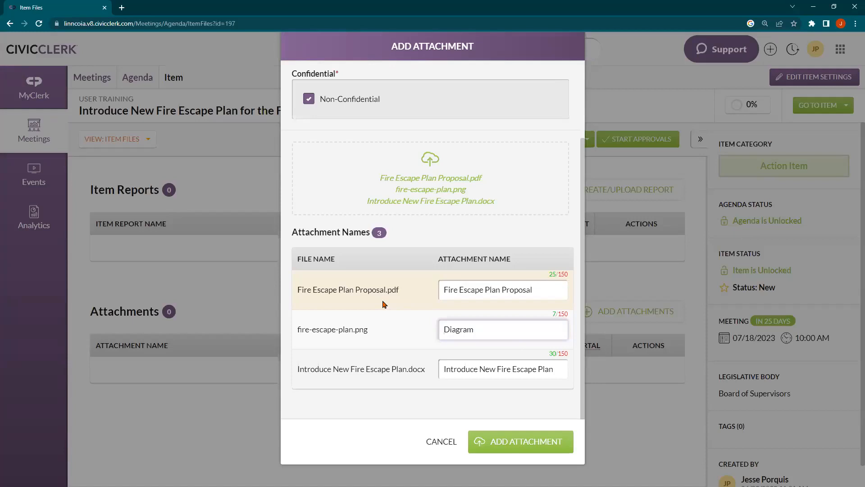
double_click(497, 331)
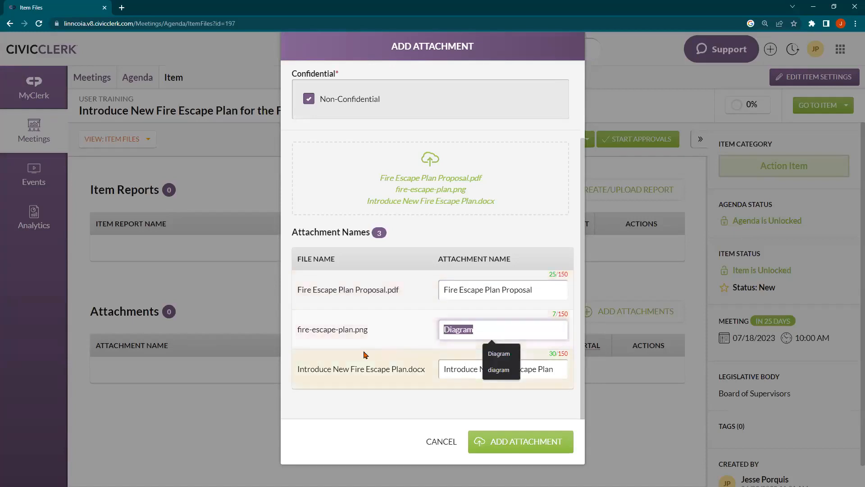
type("Pic")
key("Down")
key("Return")
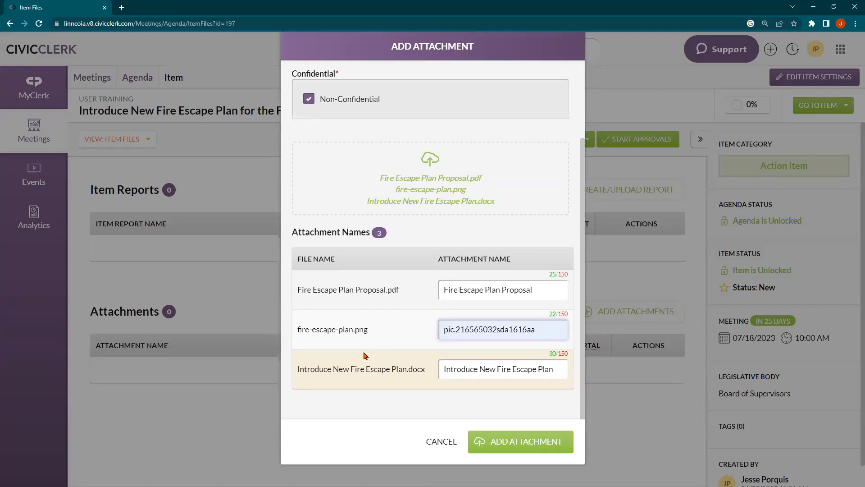
key("ctrl+a")
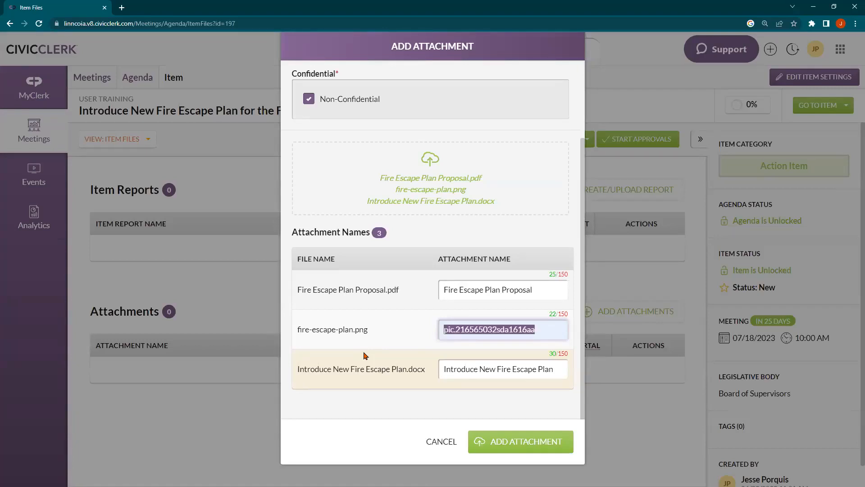
type("Fire")
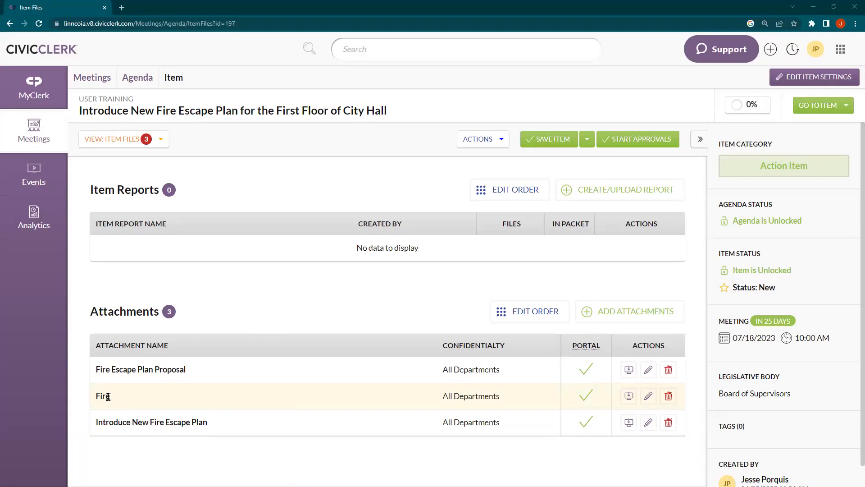
Step: Append ' Escape Diagram' to the Fire attachment's name and save it
left_click(649, 397)
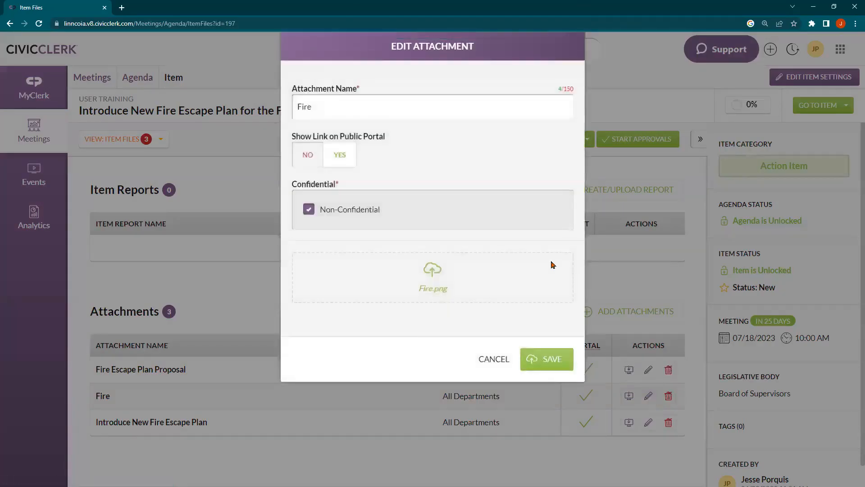
left_click(337, 104)
type("Escape Diagram")
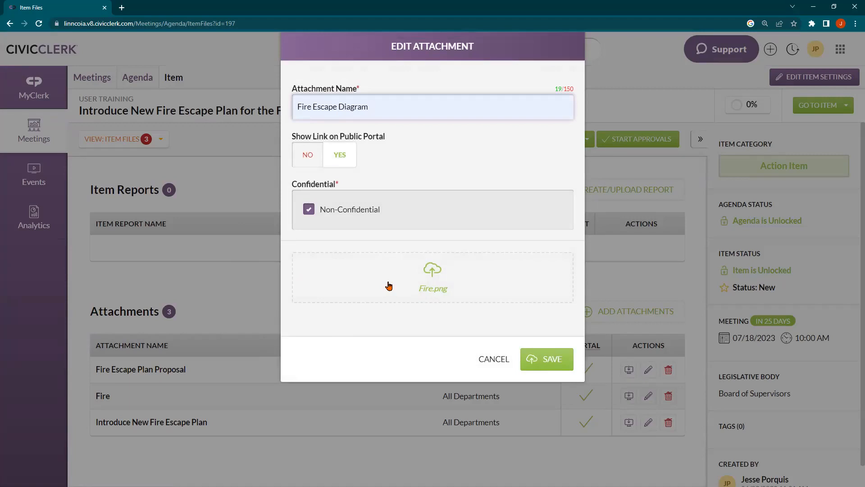
left_click(531, 358)
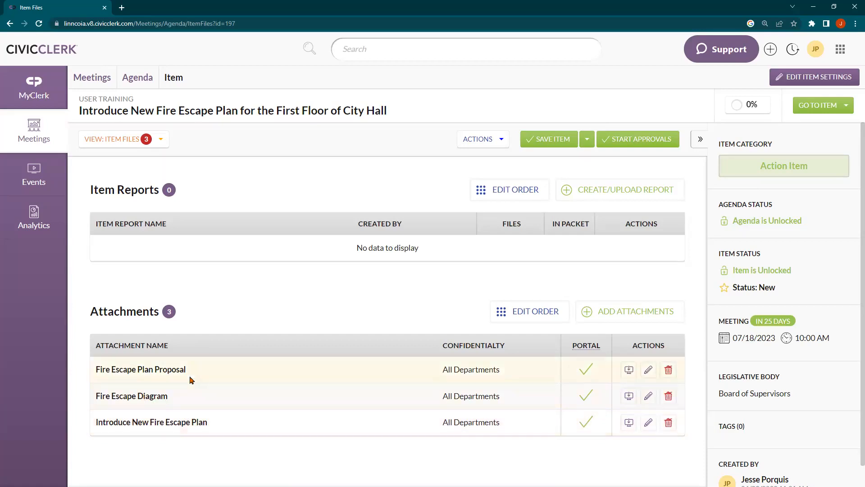
Step: Drag Introduce New Fire Escape Plan above the Proposal and Diagram attachments and save the order
left_click(511, 314)
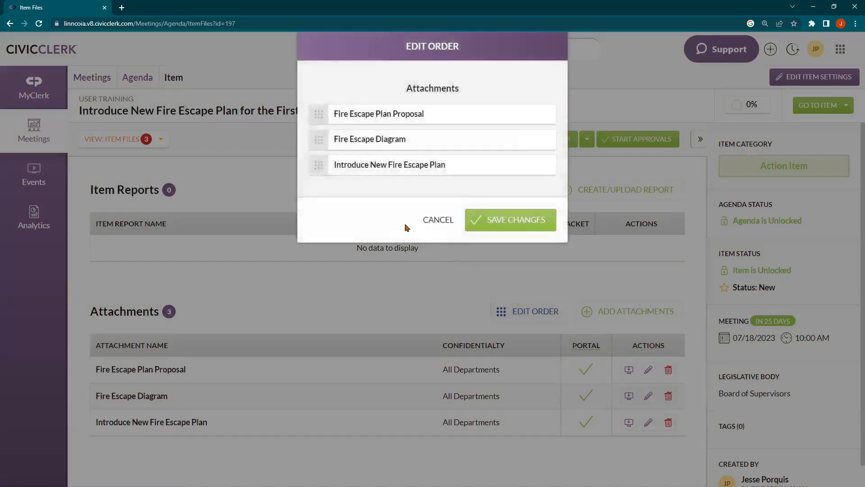
left_click_drag(324, 169, 318, 113)
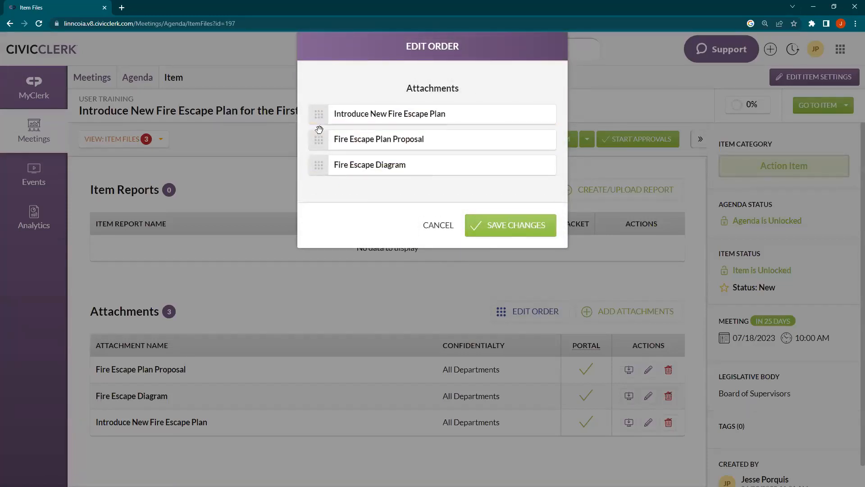
mouse_move(318, 158)
left_mouse_down()
mouse_move(319, 179)
mouse_move(318, 164)
left_mouse_up()
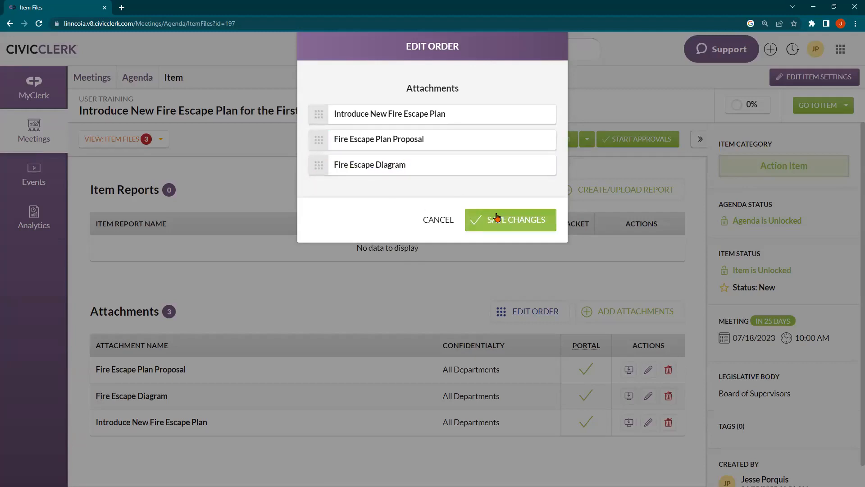
left_click(493, 218)
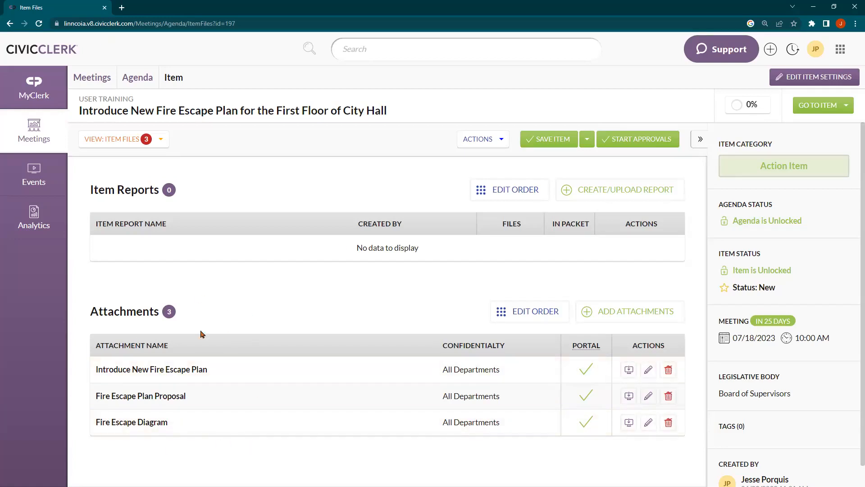
Step: Choose Item Preview from the item's Actions menu
left_click(472, 142)
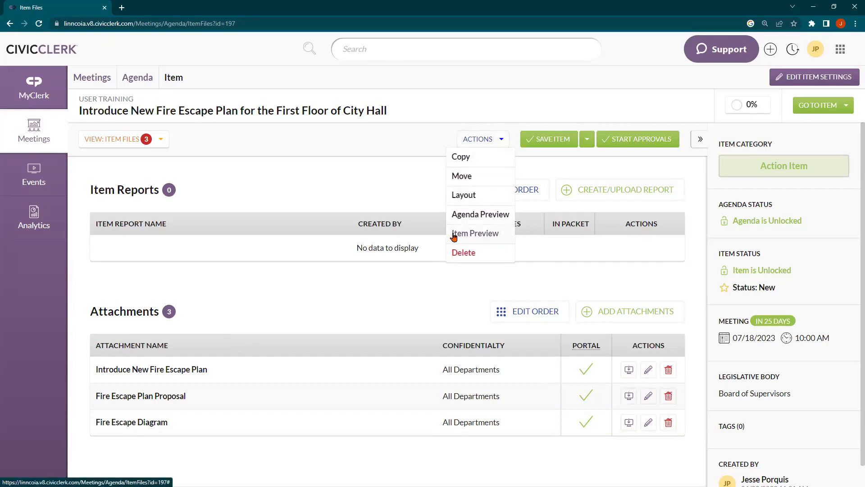
left_click(481, 234)
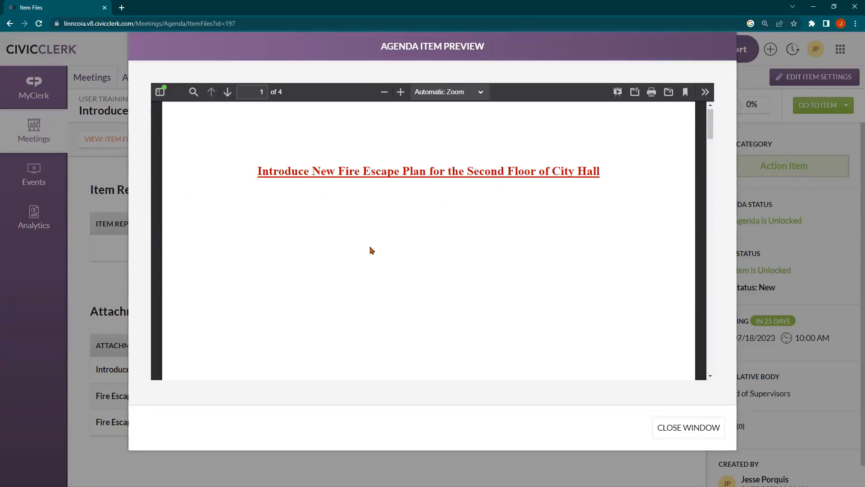
Step: Scroll through the 4-page item packet preview, starting with the fire escape plan
scroll(369, 250, "down", 10)
scroll(368, 249, "down", 4)
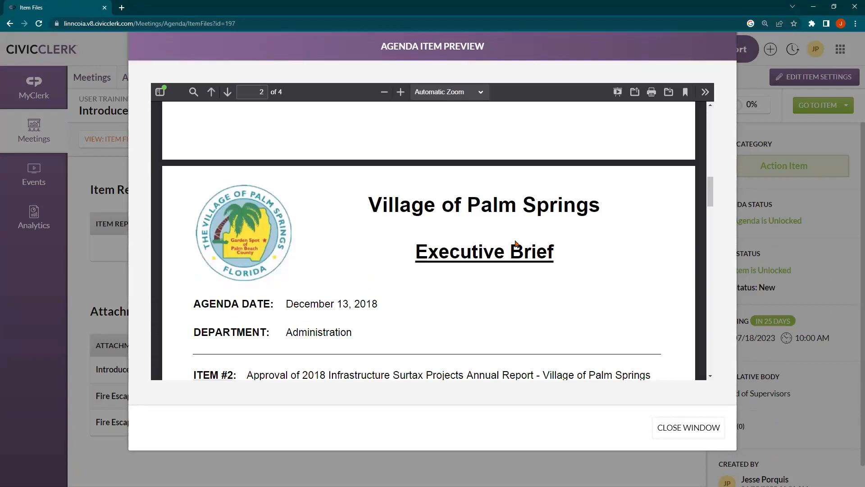
scroll(401, 261, "down", 6)
scroll(400, 250, "down", 15)
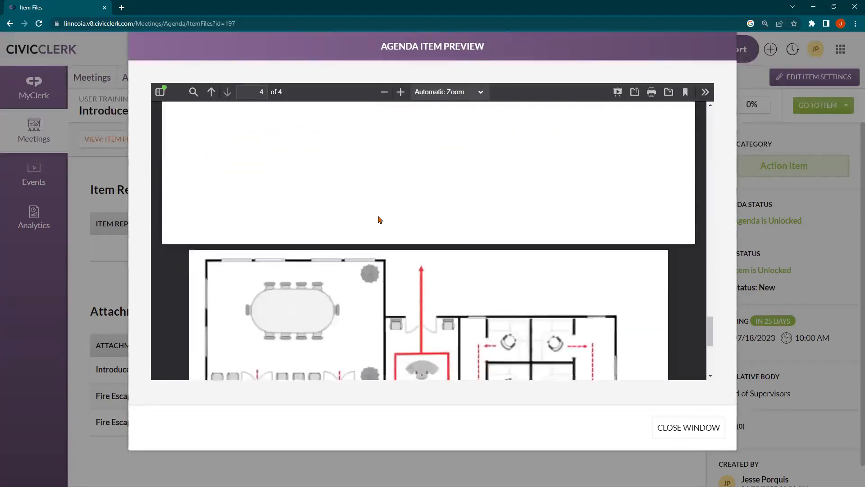
scroll(379, 219, "down", 3)
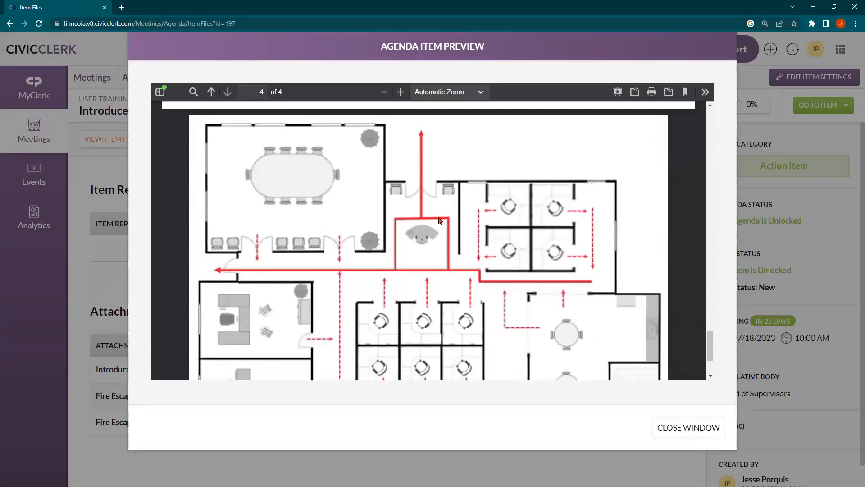
scroll(405, 230, "down", 3)
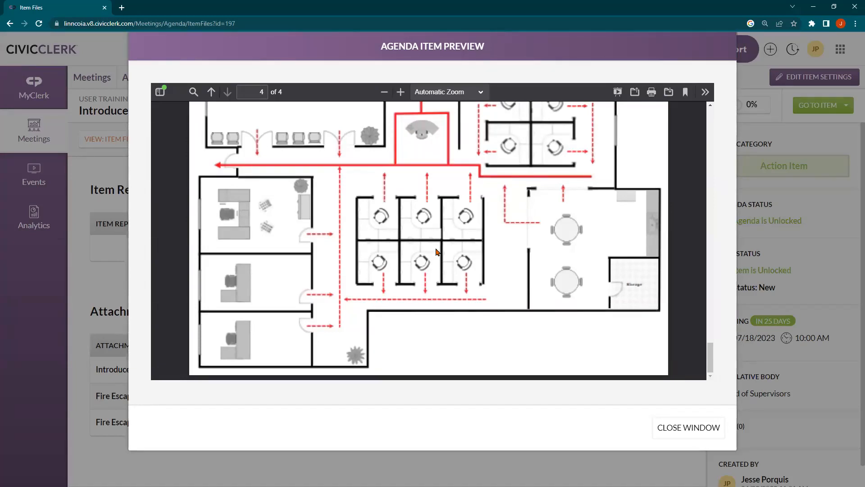
scroll(436, 251, "up", 1)
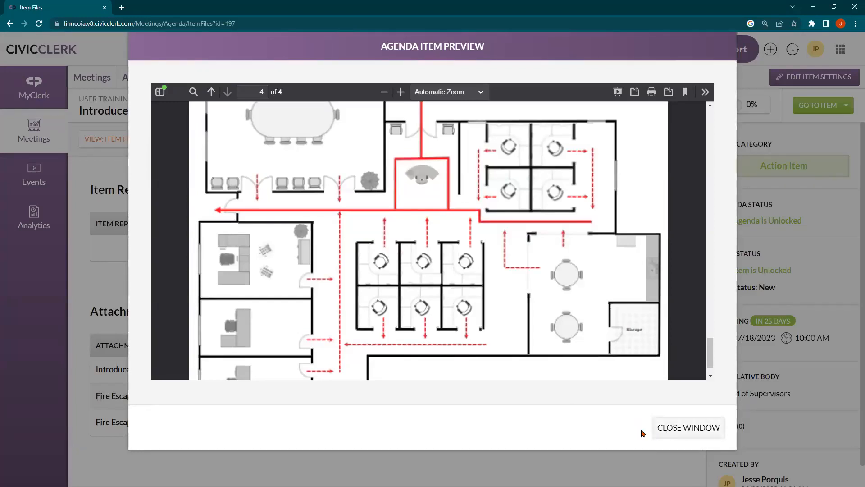
Step: Close the preview and return to the list of upcoming items
left_click(675, 426)
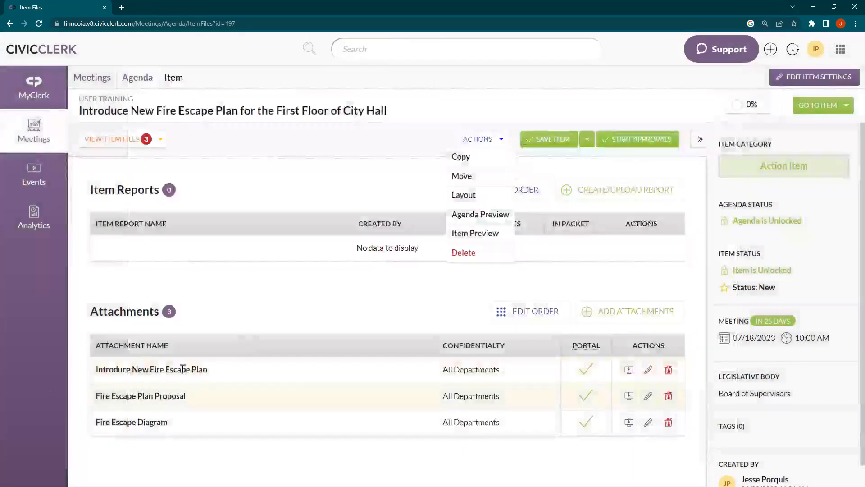
left_click(268, 310)
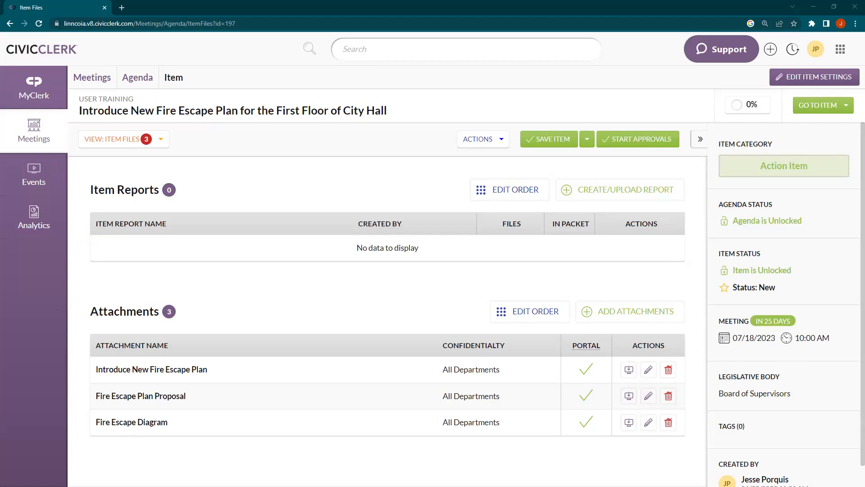
left_click(38, 95)
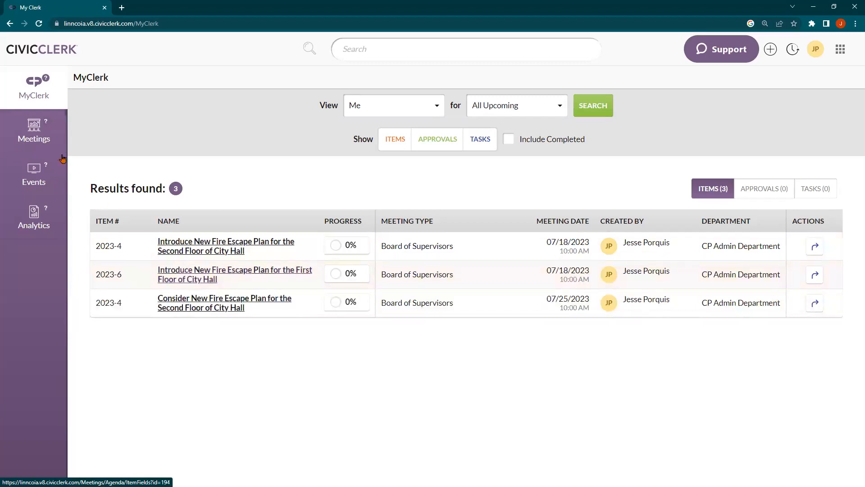
Step: From the meetings list, open User Training's agenda and its First Floor of City Hall fire escape item
left_click(37, 144)
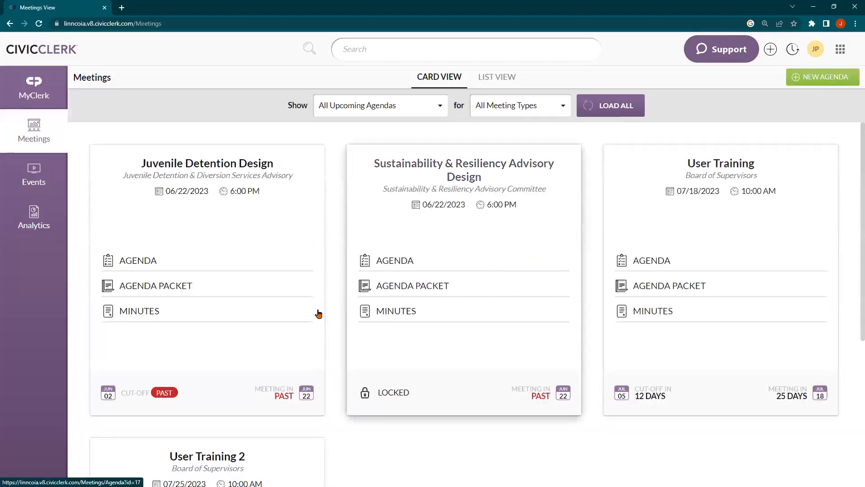
scroll(435, 155, "down", 1)
scroll(434, 155, "up", 1)
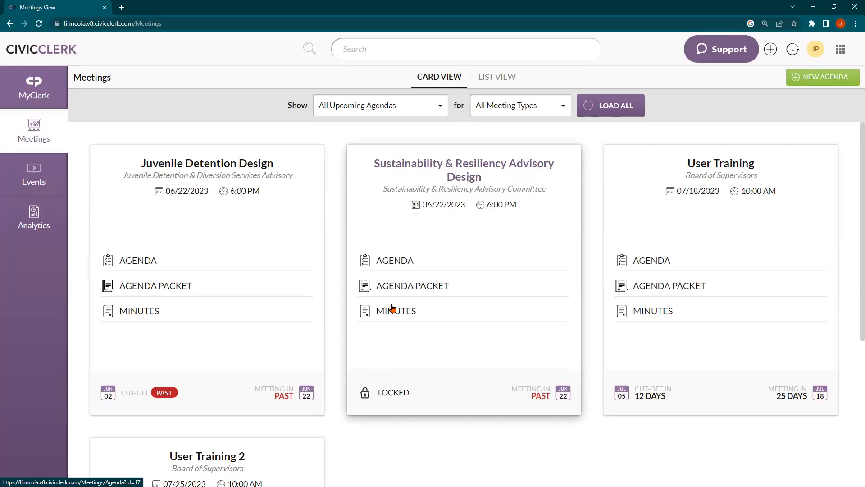
scroll(712, 311, "down", 1)
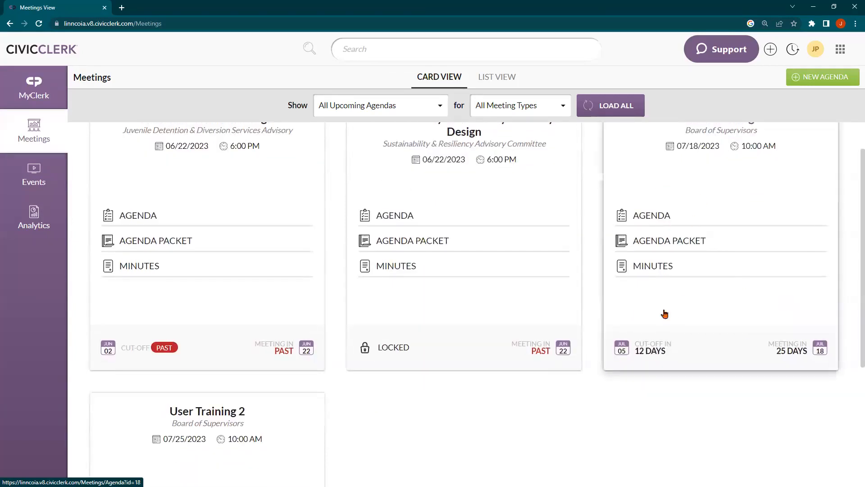
scroll(665, 314, "up", 1)
left_click(716, 203)
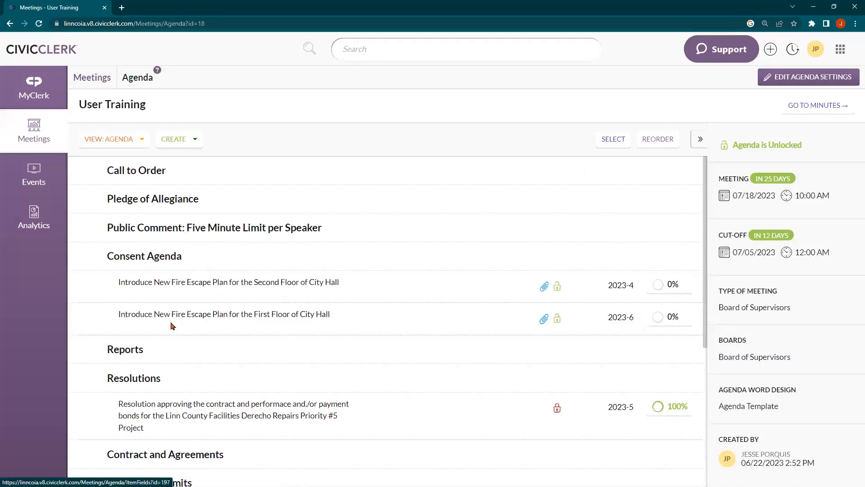
left_click(299, 317)
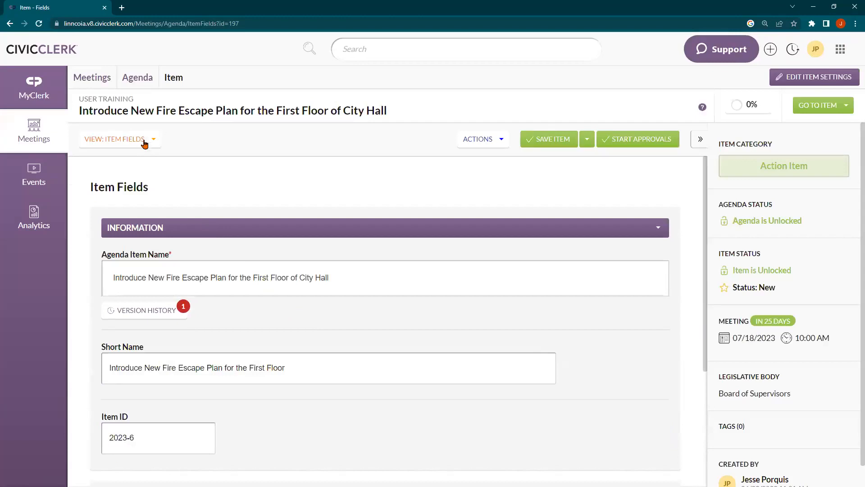
Step: In Item Files, replace the Introduce New Fire Escape Plan attachment with its .docx document and save
left_click(144, 140)
left_click(130, 176)
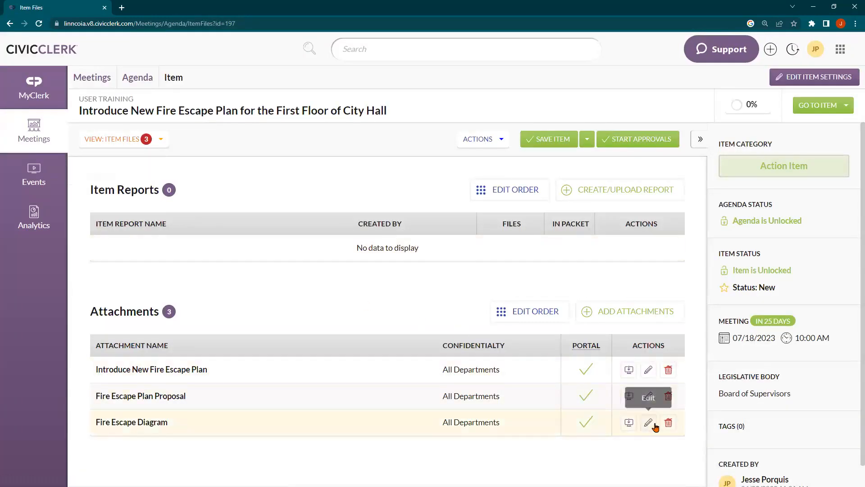
left_click(648, 372)
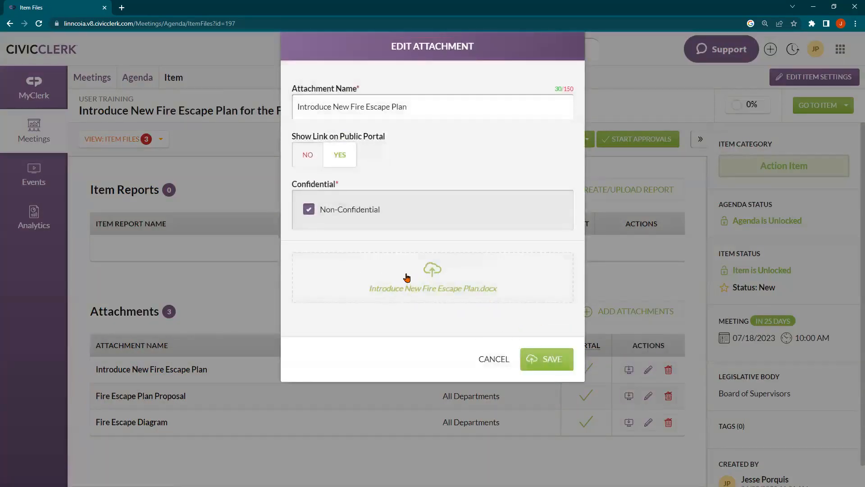
left_click(384, 270)
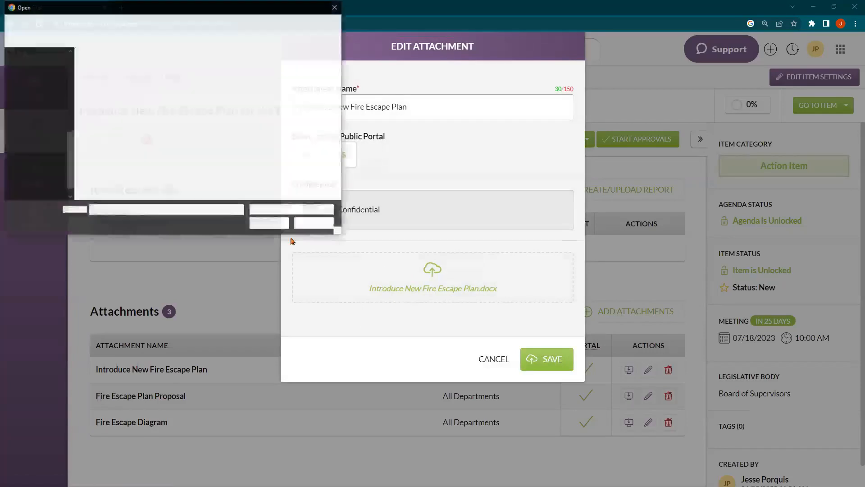
left_click(209, 79)
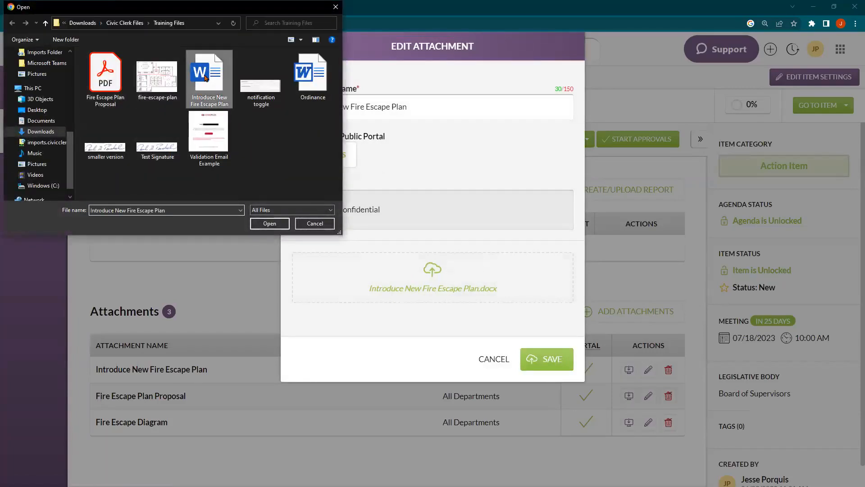
left_click(270, 223)
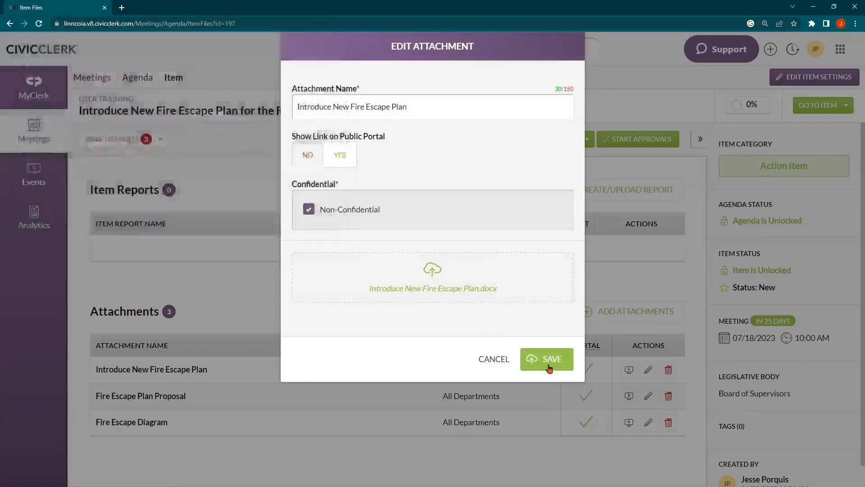
left_click(550, 362)
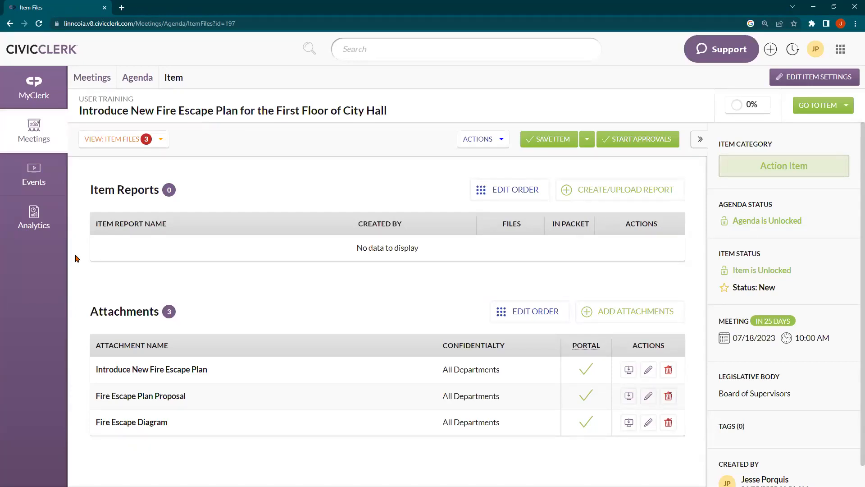
left_click(101, 143)
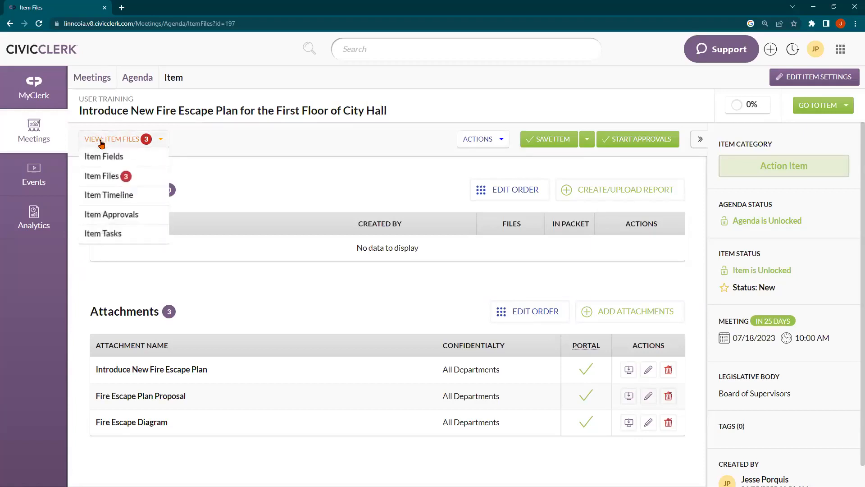
Step: Switch to the Item Timeline and scroll through its upload and edit entries
left_click(130, 196)
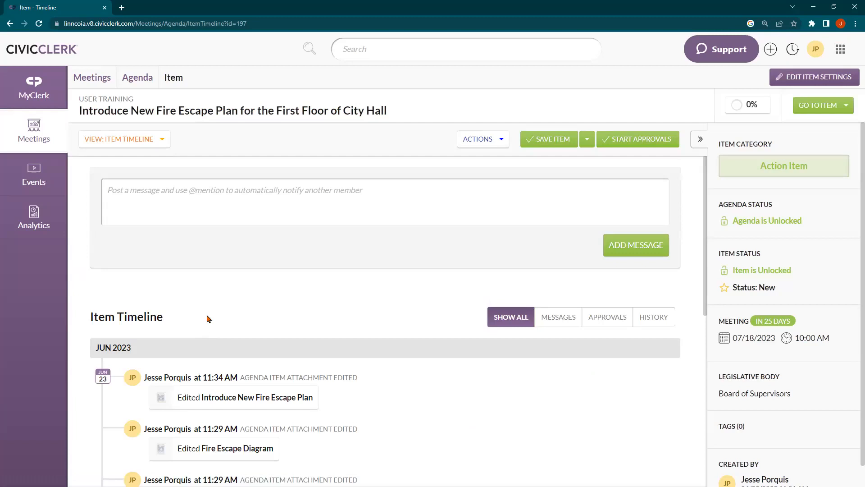
scroll(207, 319, "down", 4)
scroll(209, 313, "down", 4)
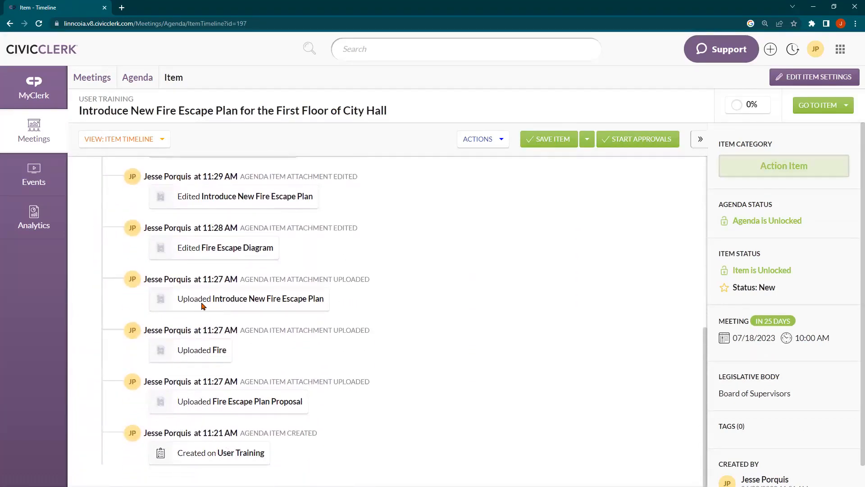
scroll(199, 264, "up", 4)
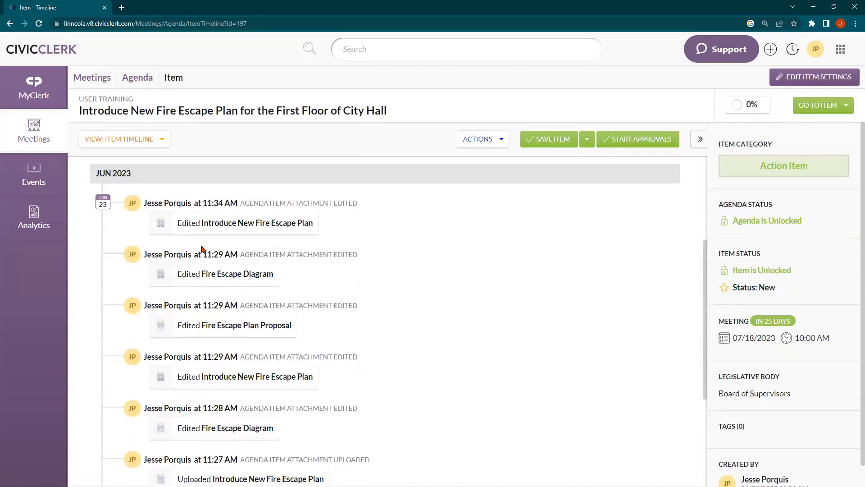
scroll(211, 238, "up", 2)
scroll(211, 258, "up", 2)
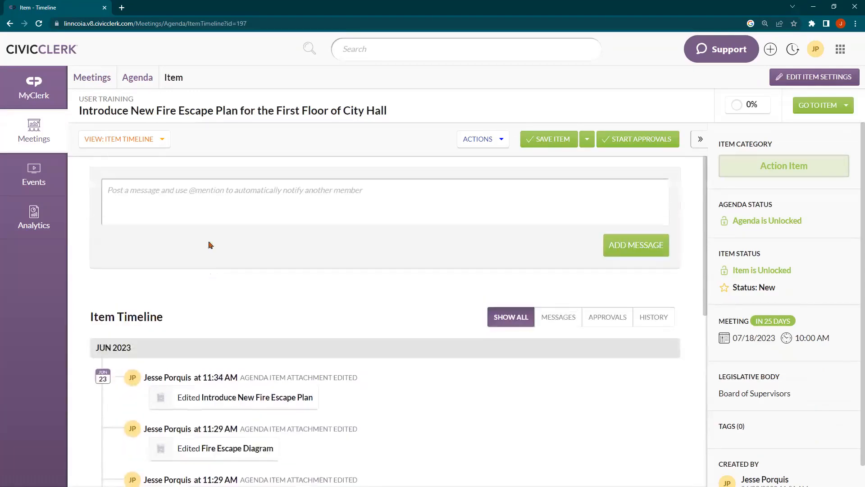
Step: Post a message mentioning a colleague: 'Please upload a better version of the diagram.'
left_click(172, 213)
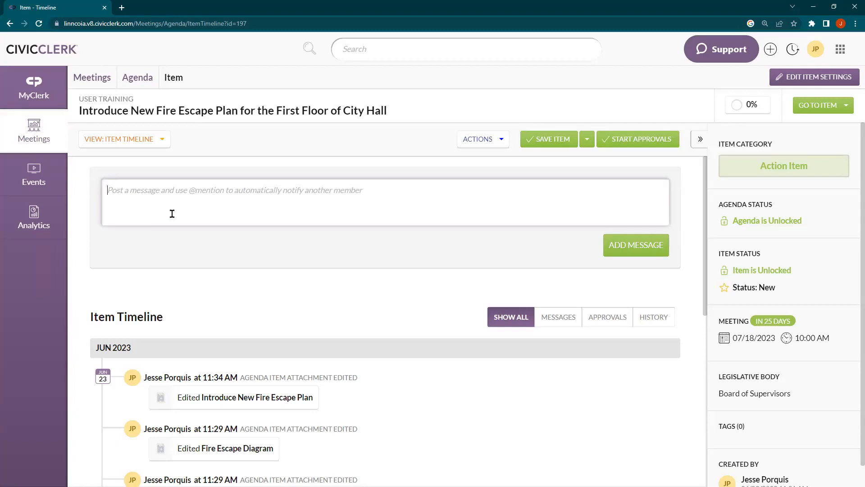
type("@")
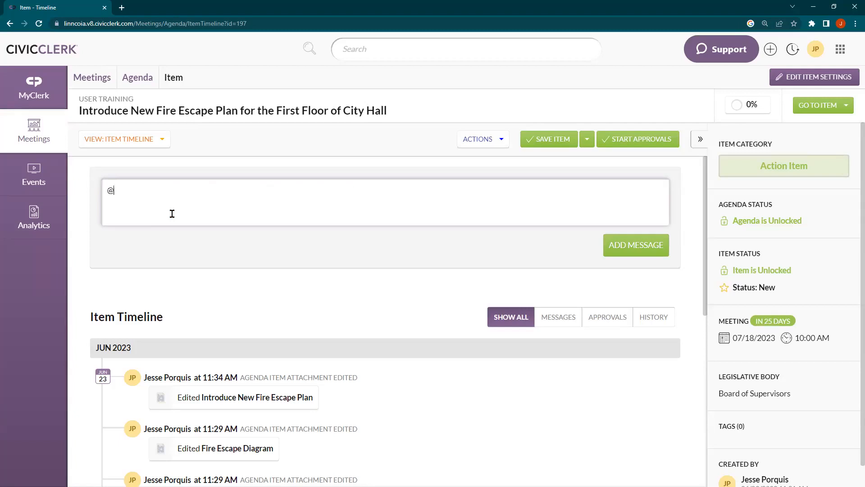
type("j")
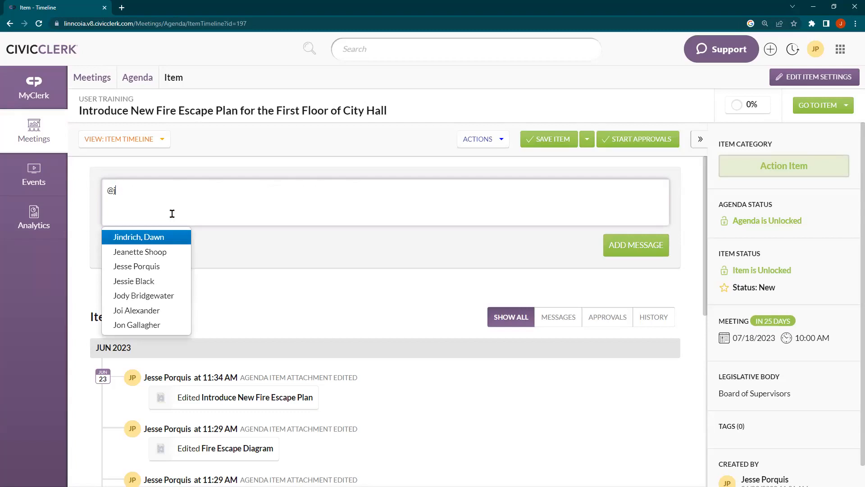
type("o")
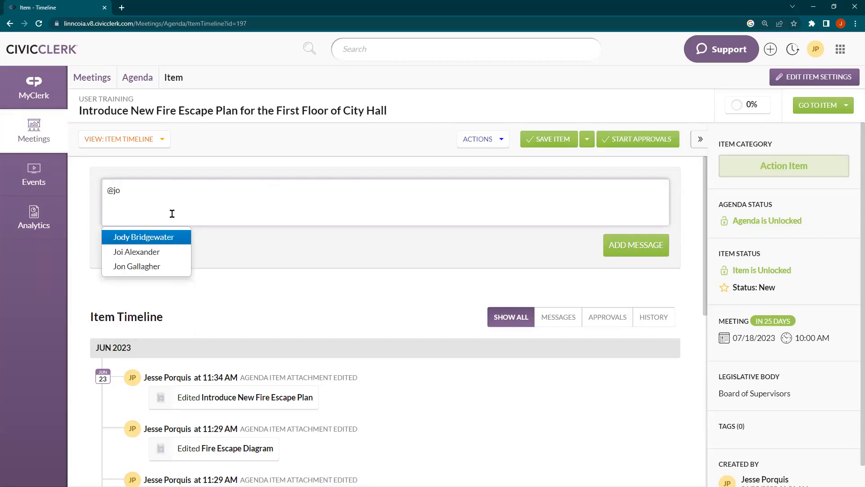
left_click(155, 251)
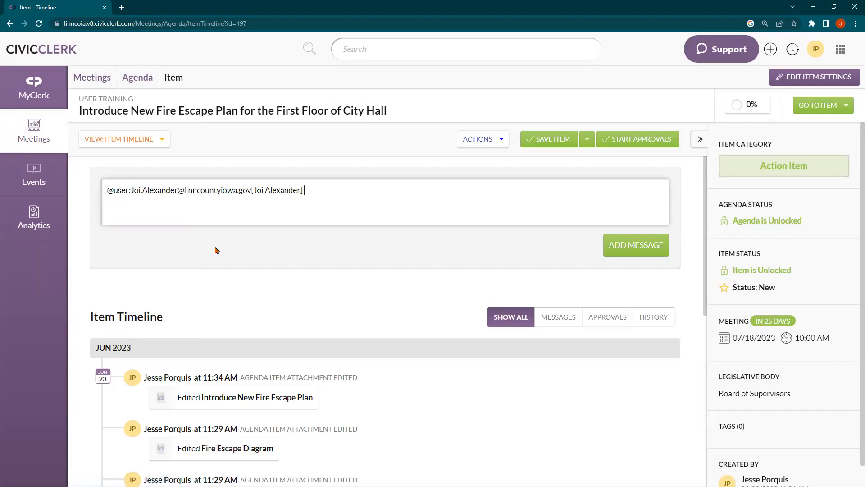
type("Please upload a better version of the diagram.")
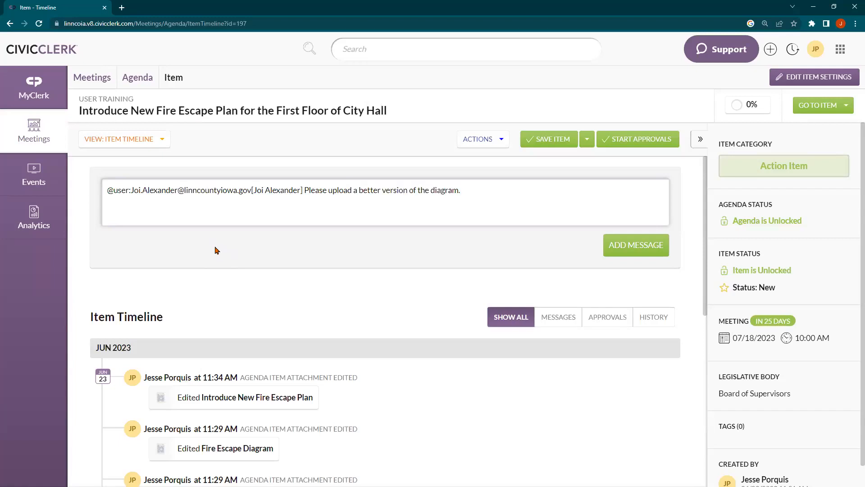
left_click(645, 250)
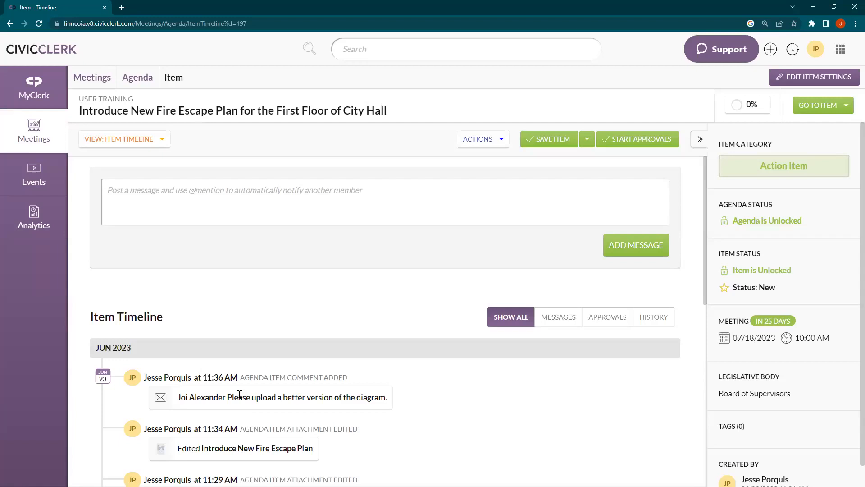
scroll(227, 334, "down", 1)
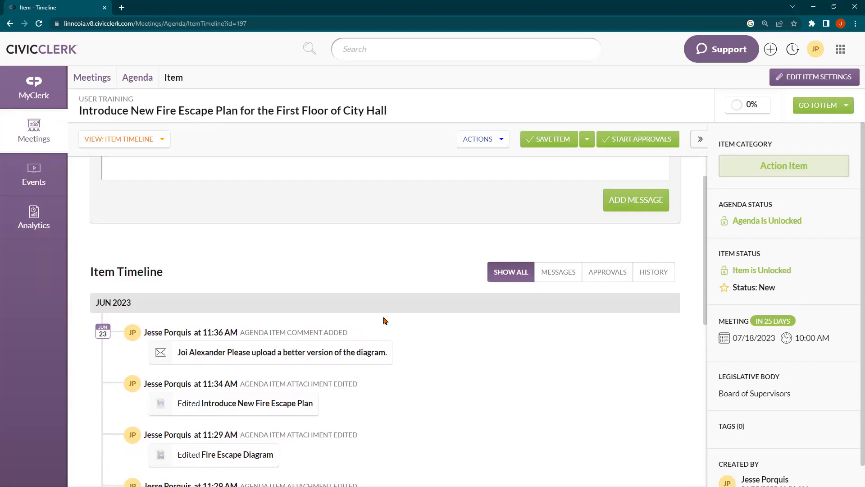
scroll(319, 311, "up", 1)
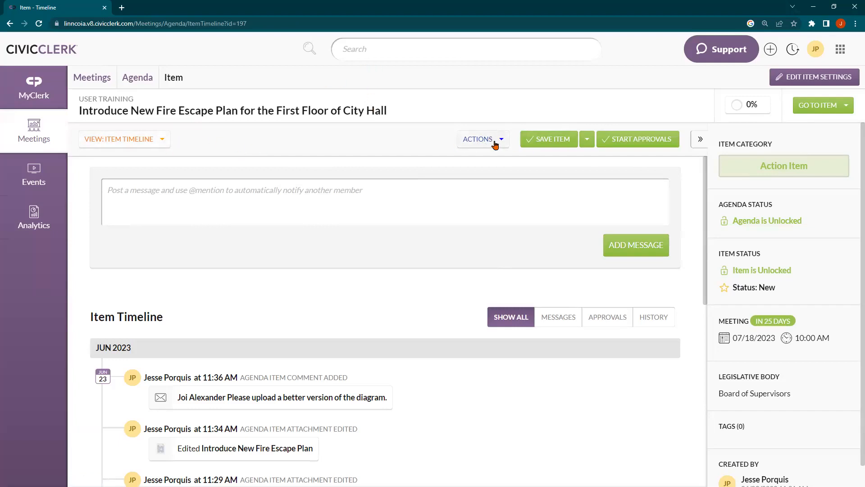
Step: Return the item to the Item Fields view and open its Actions dropdown
left_click(152, 141)
left_click(102, 177)
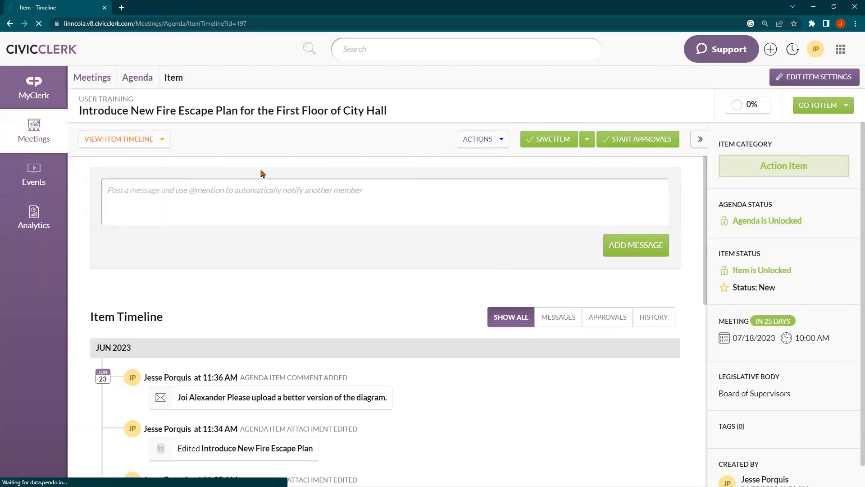
left_click(104, 143)
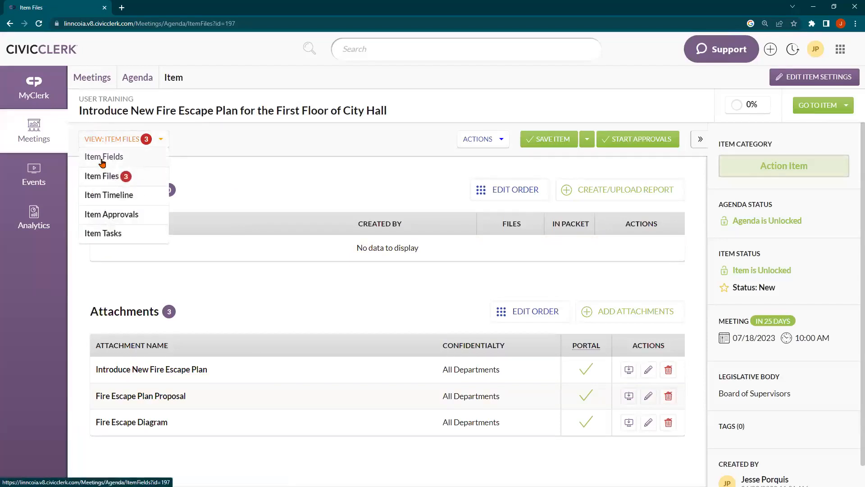
left_click(102, 160)
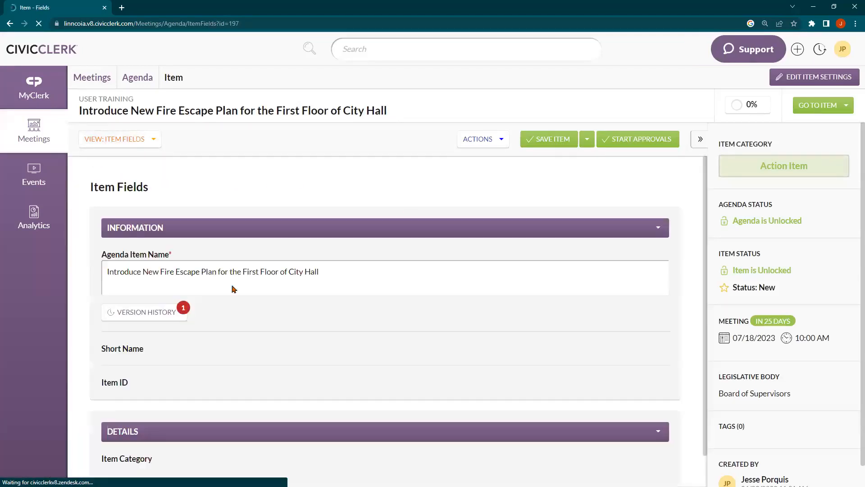
left_click(477, 141)
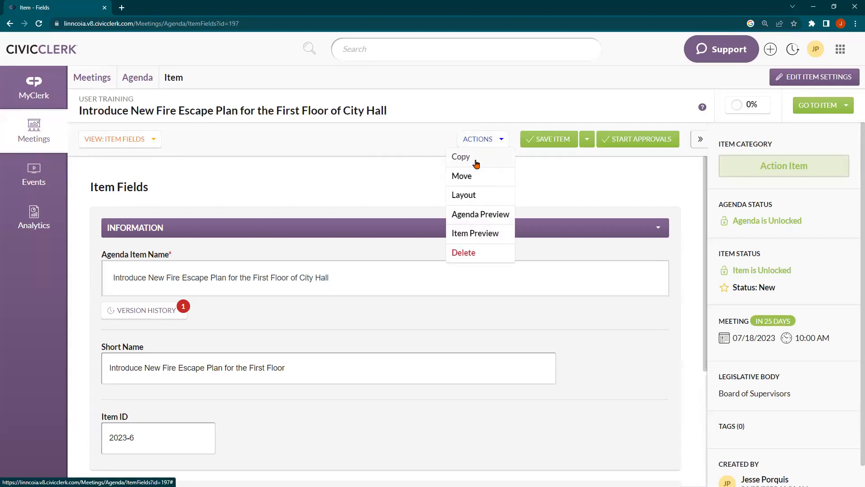
Step: Start copying the fire escape item to the 07/25/2023 User Training 2 agenda
left_click(477, 162)
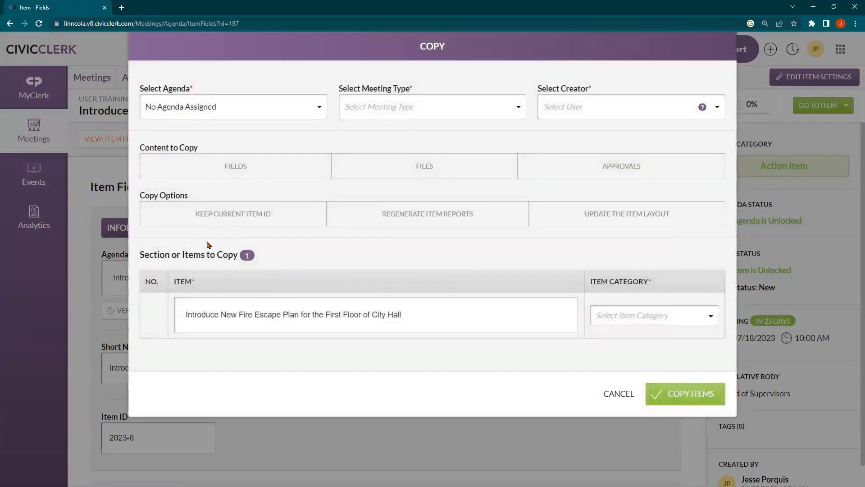
left_click(157, 106)
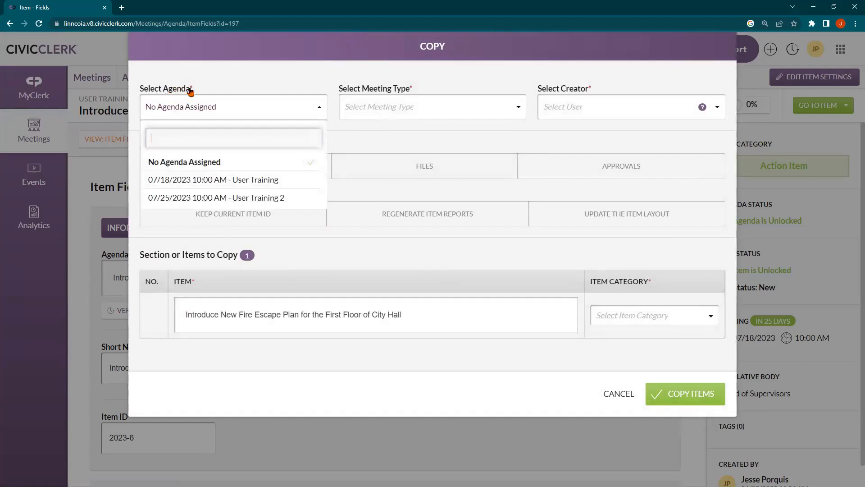
left_click(250, 198)
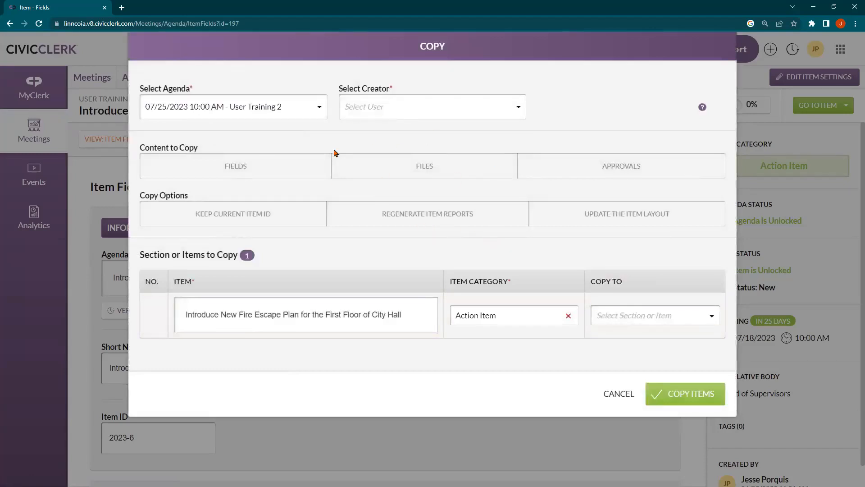
Step: Keep the existing creator, and include the item's files and its current item ID
left_click(378, 107)
left_click(392, 163)
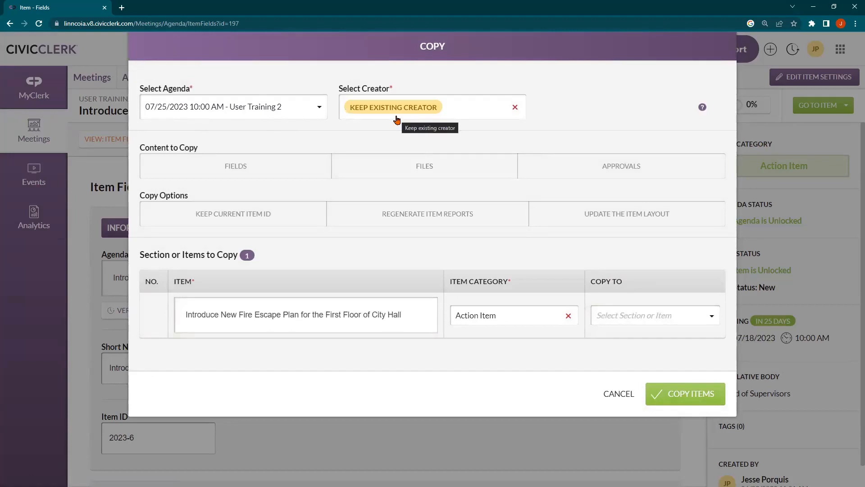
left_click(397, 116)
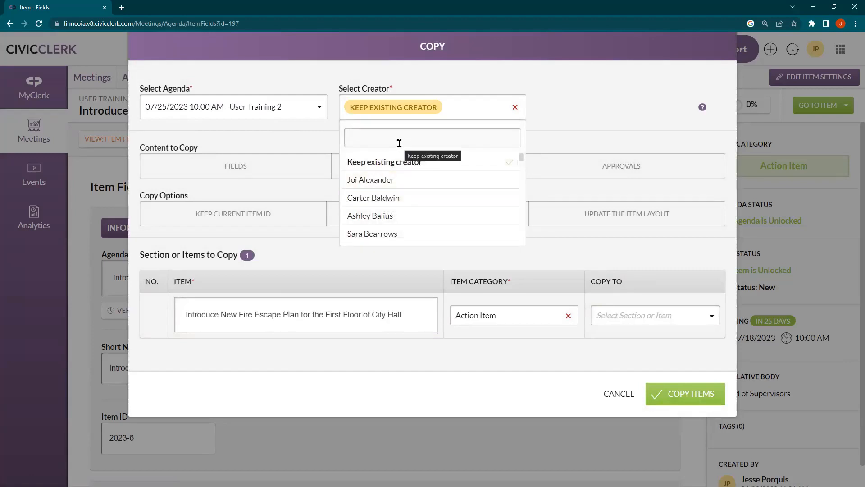
left_click(370, 115)
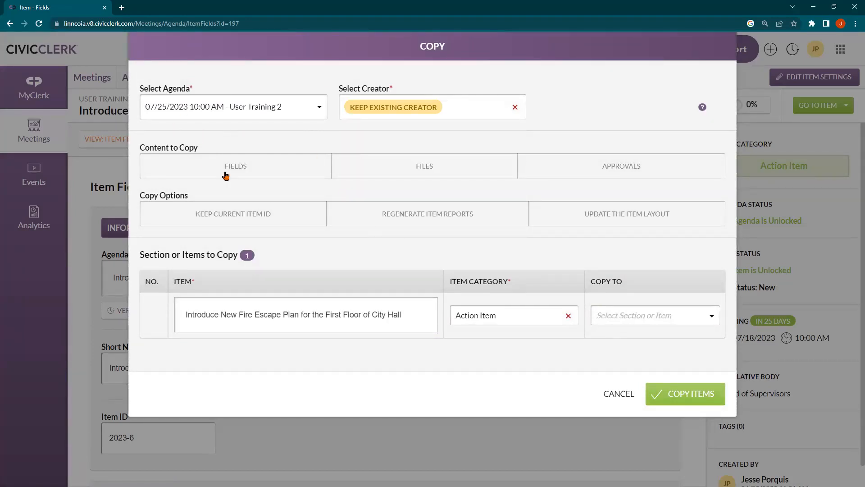
left_click(365, 167)
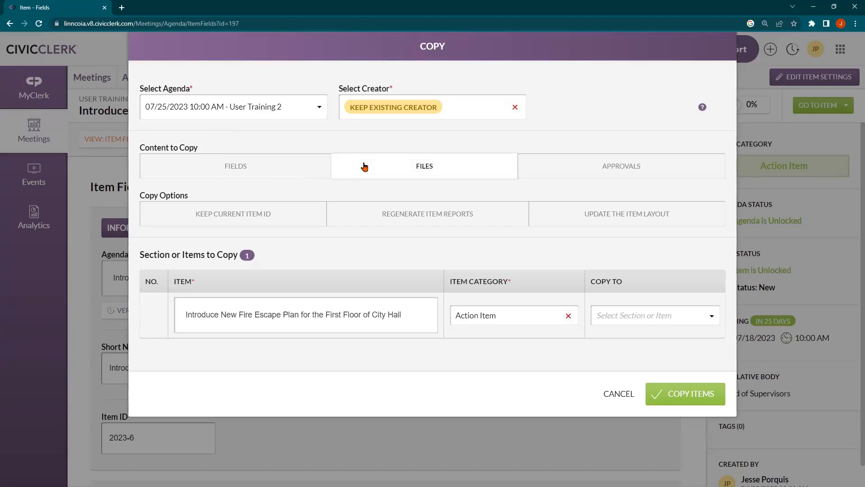
left_click(268, 217)
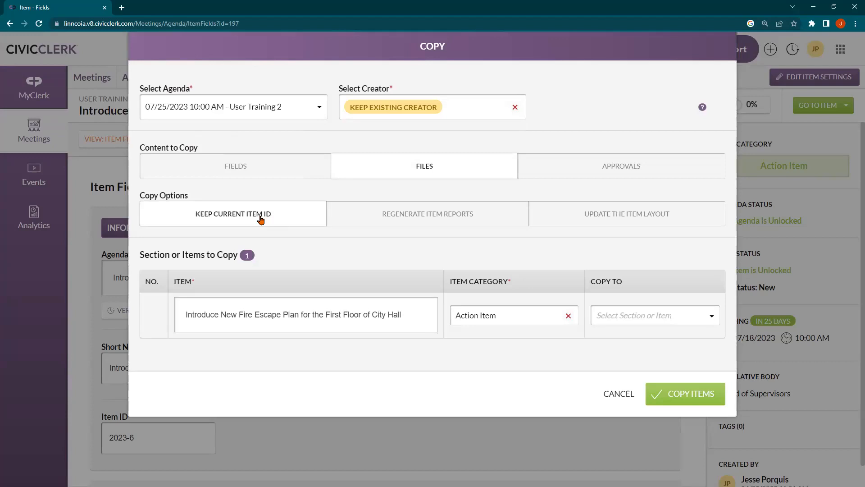
Step: Enable Update the Item Layout, and replace 'Introduce' with 'CVonitnue Discussion on' in the copy's name
left_click(567, 214)
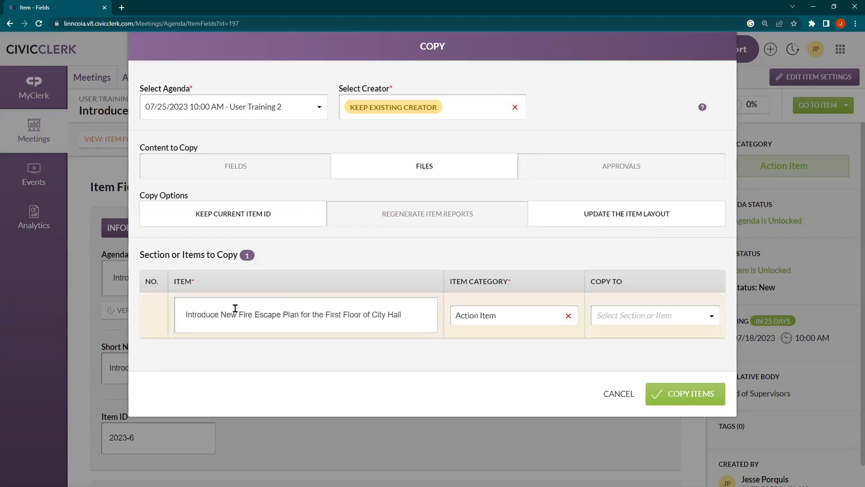
left_click(222, 314)
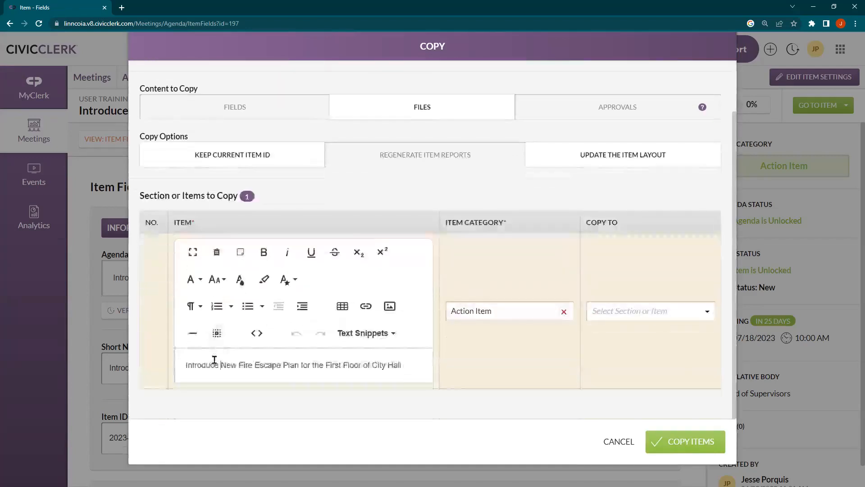
left_click_drag(219, 366, 146, 366)
type("Consider")
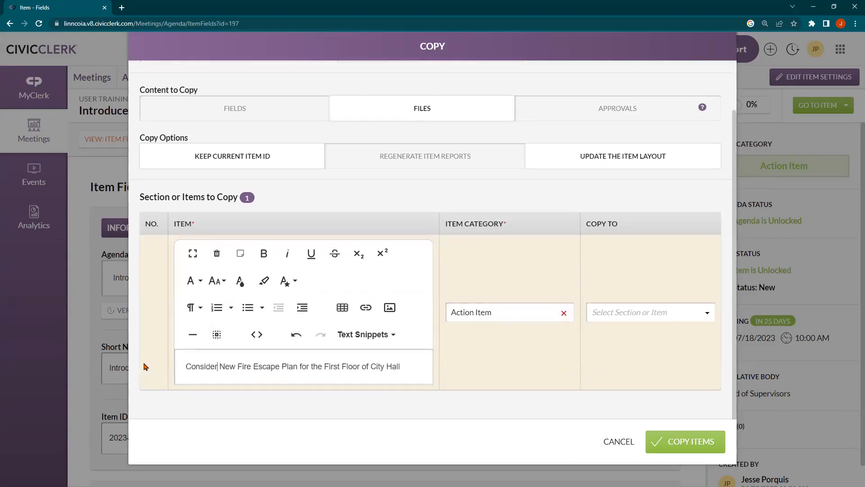
key("ctrl+shift+Left")
type("CVonitnue")
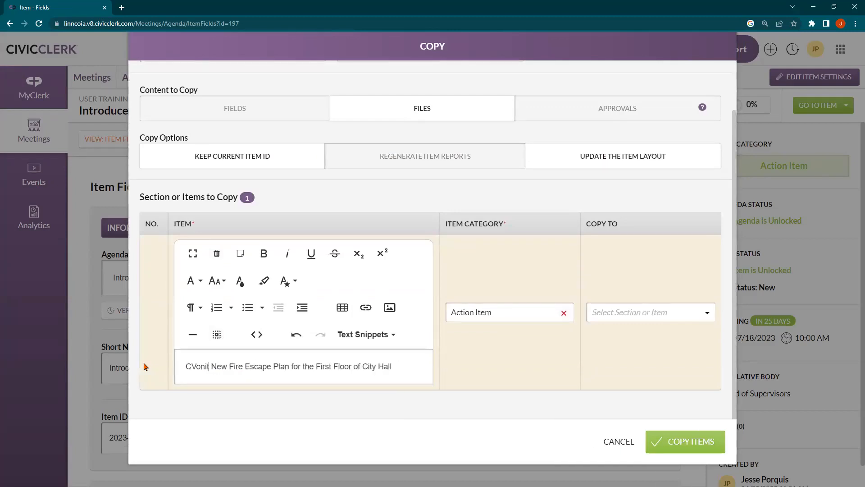
type(" Discussioon")
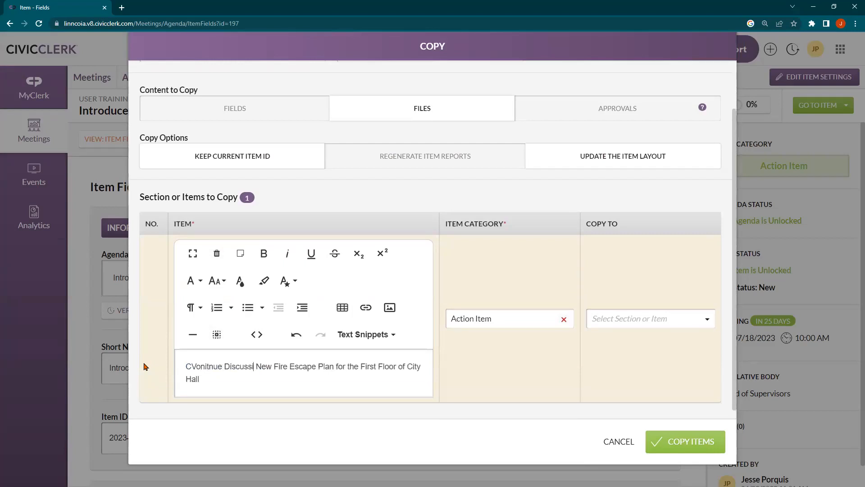
key("BackSpace")
key("BackSpace")
type("n on")
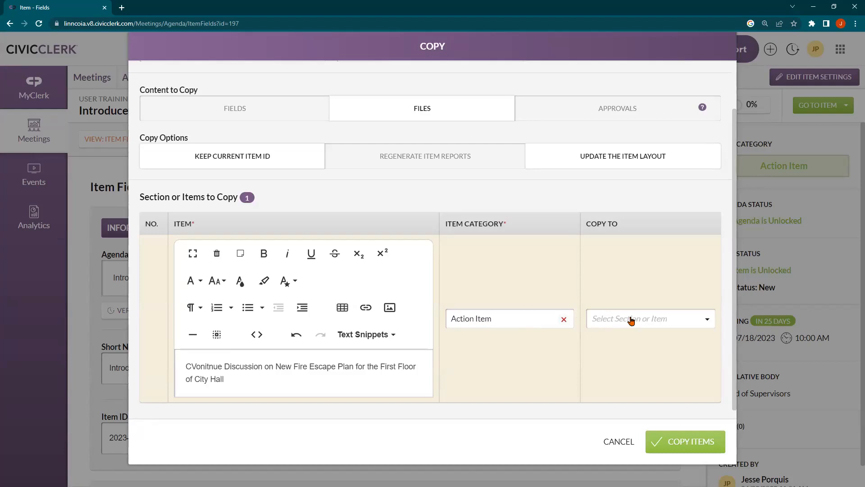
Step: Choose Consent Agenda as the copy's destination section
left_click(648, 325)
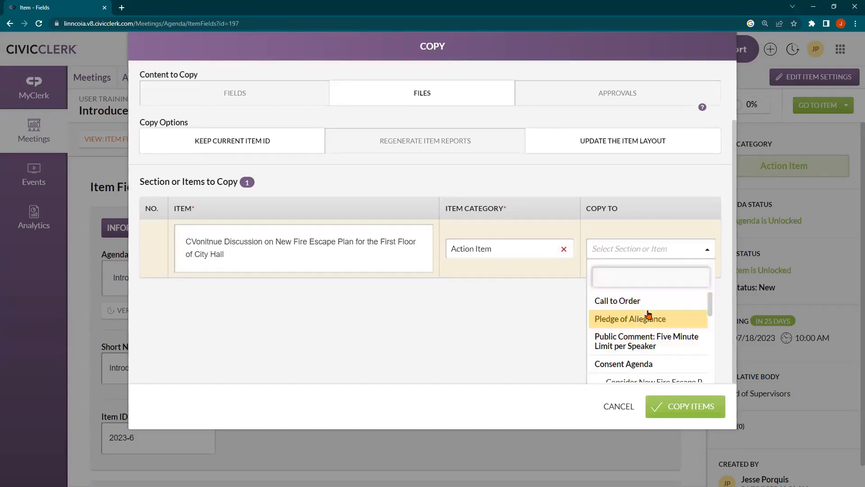
scroll(647, 314, "down", 1)
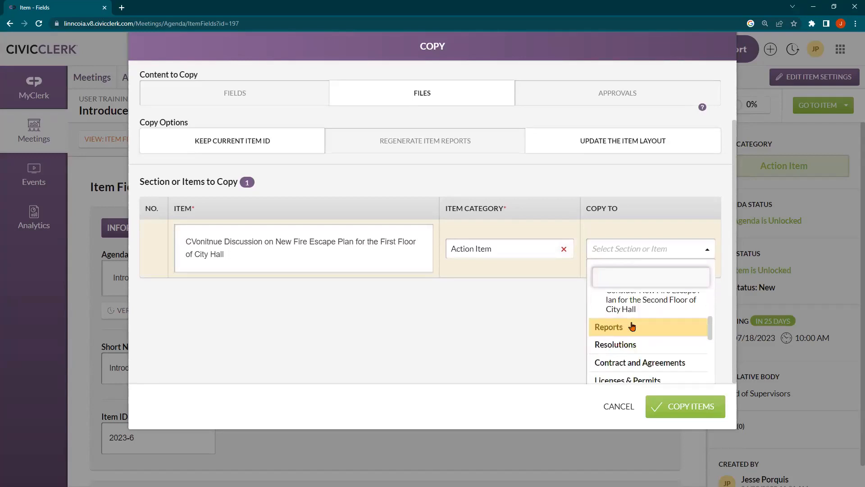
scroll(633, 327, "down", 2)
scroll(632, 327, "down", 2)
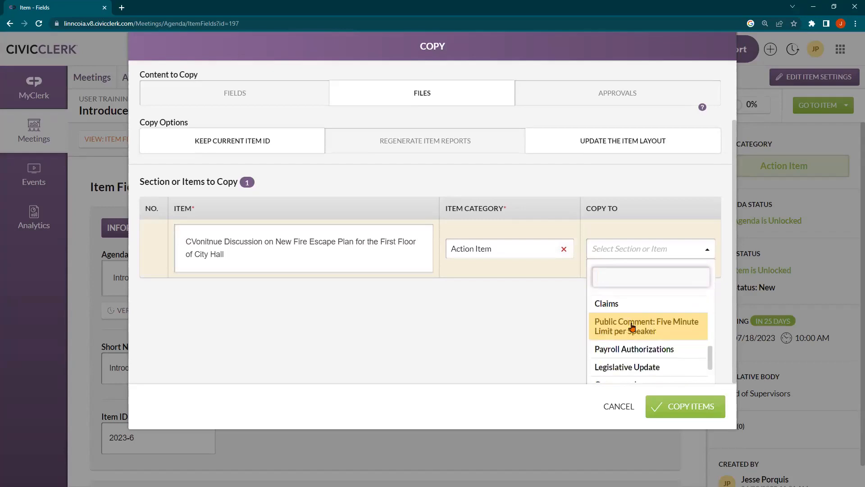
scroll(632, 327, "up", 4)
scroll(632, 327, "up", 3)
left_click(632, 327)
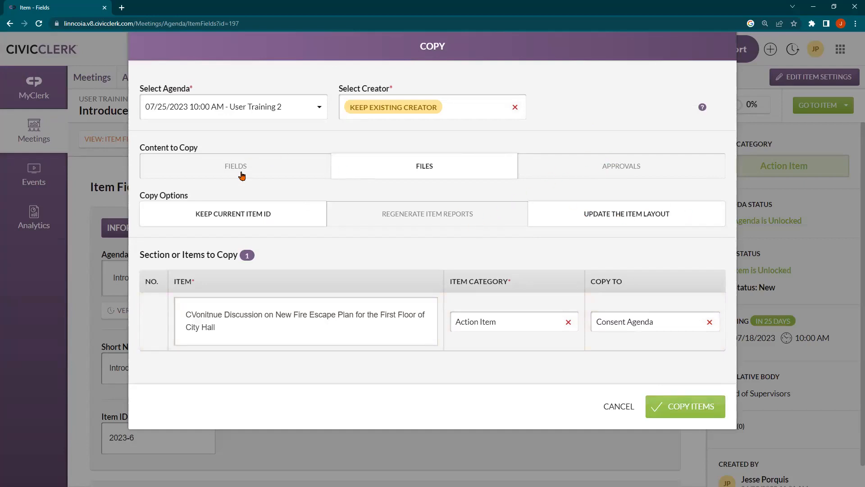
Step: Include fields and approvals, regenerate item reports, and run Copy Items
left_click(304, 167)
left_click(573, 176)
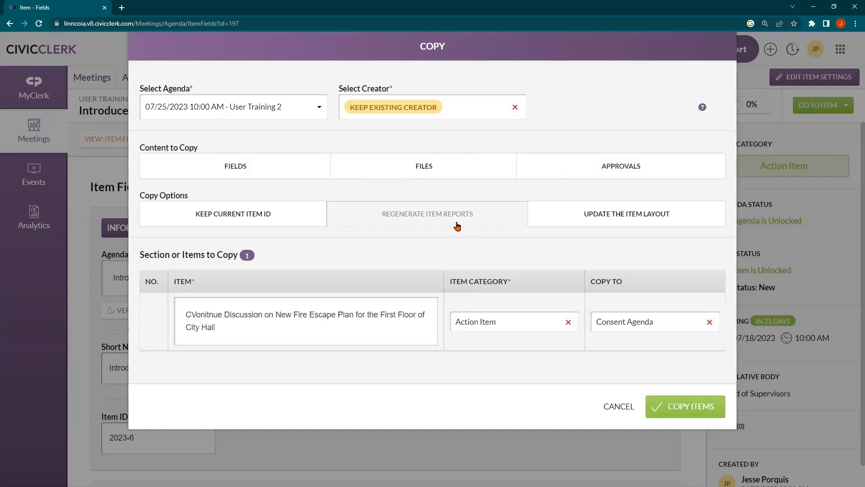
left_click(437, 214)
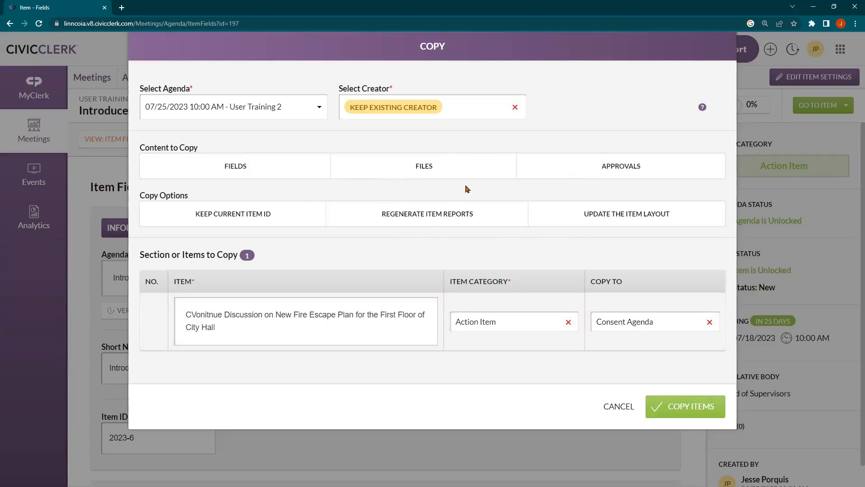
left_click(673, 410)
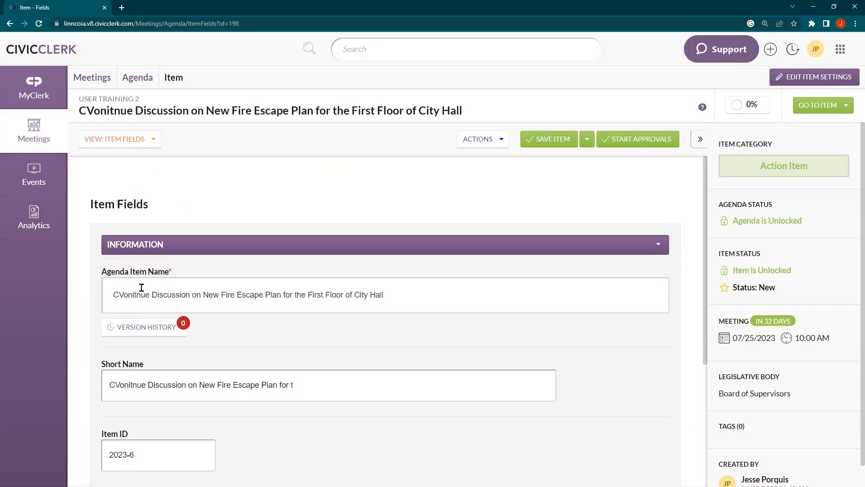
Step: Delete the stray 'V' so the name reads 'Conitnue Discussion on…', then save the item
left_click(121, 293)
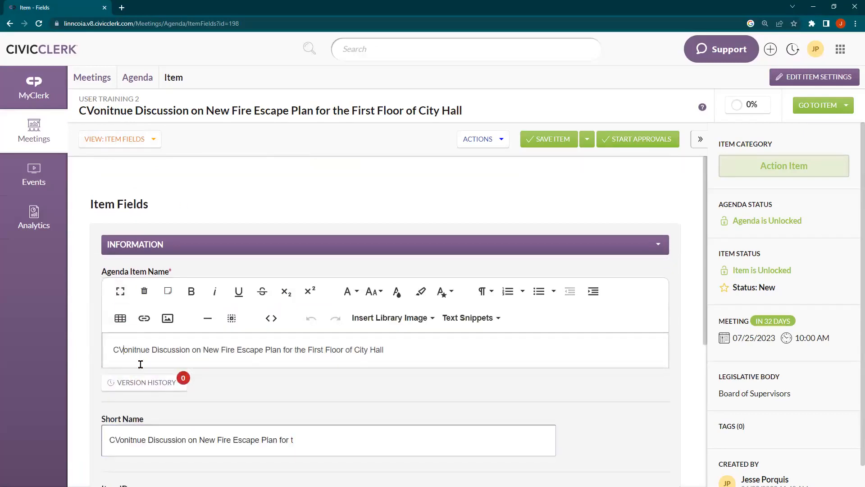
key("BackSpace")
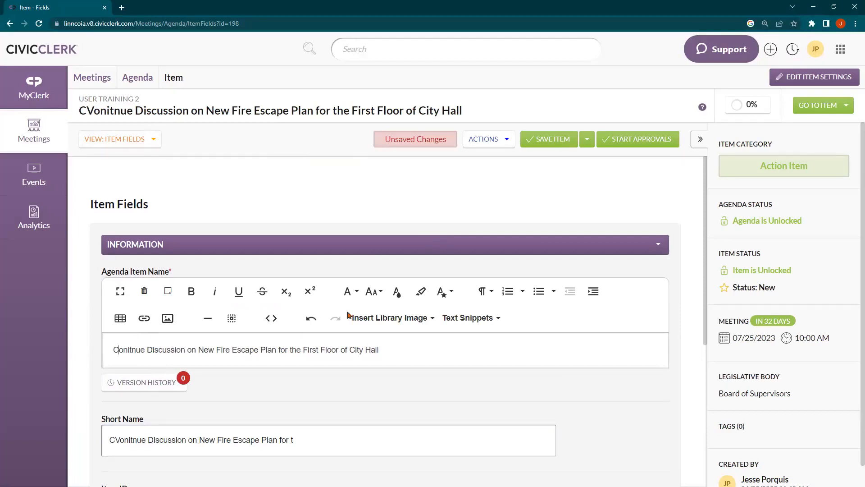
left_click(554, 141)
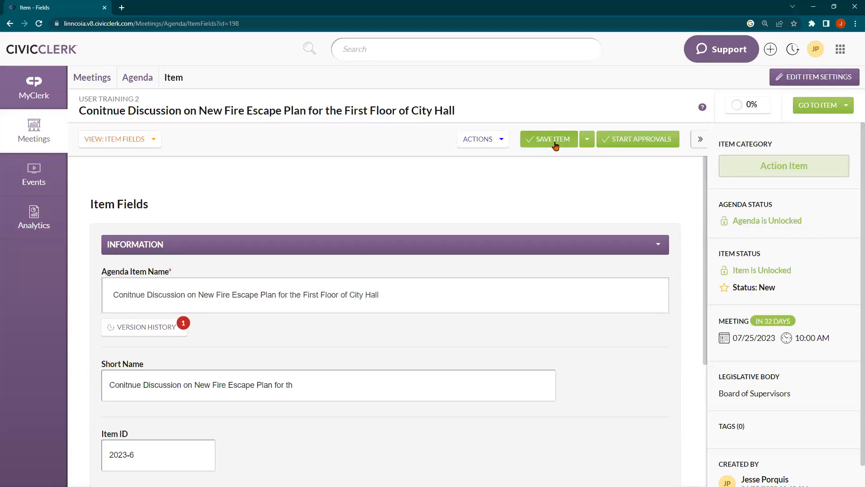
left_click(554, 142)
Step: Open the Help Center from the JP account menu in a new tab
left_click(815, 49)
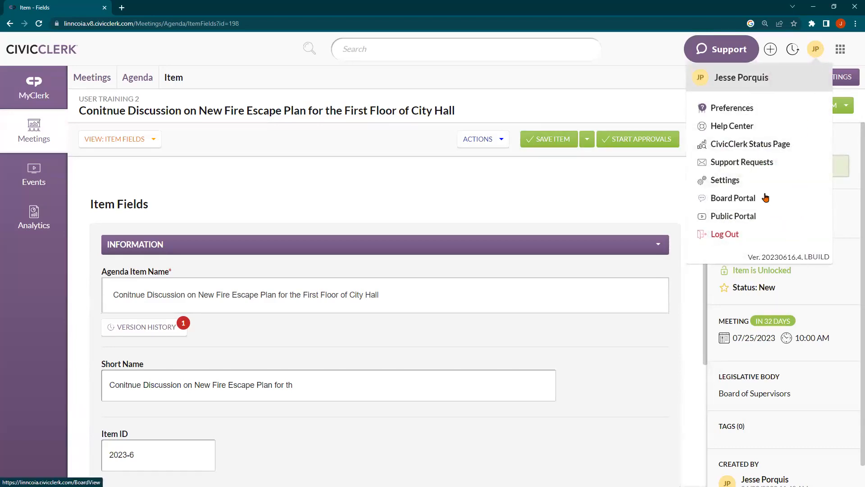
left_click(739, 126)
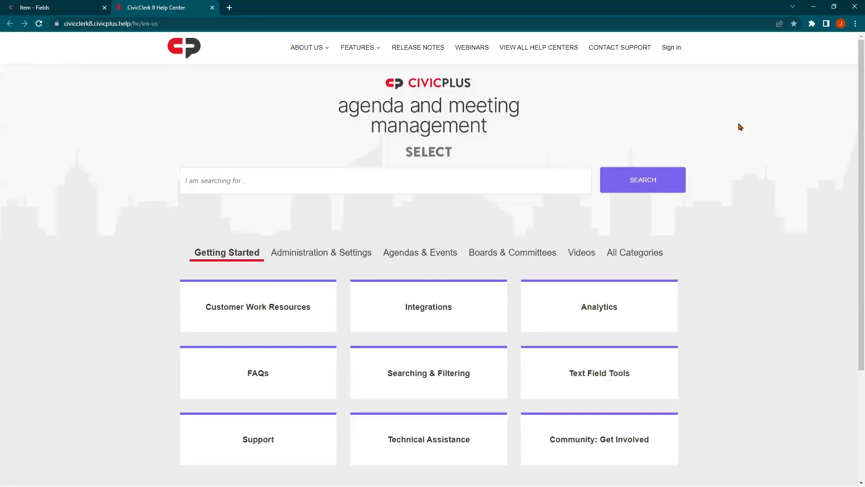
Step: Search the help articles for 'copy' and open the 'Copy an Item' article
left_click(408, 189)
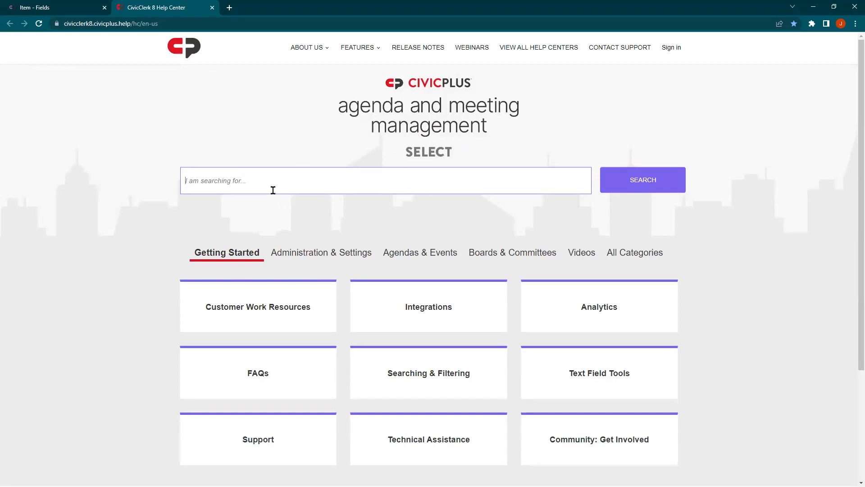
type("copy")
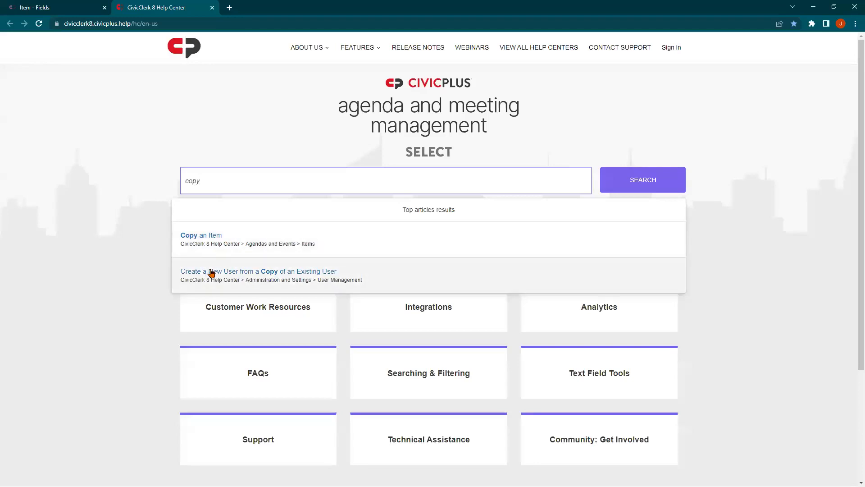
left_click(203, 237)
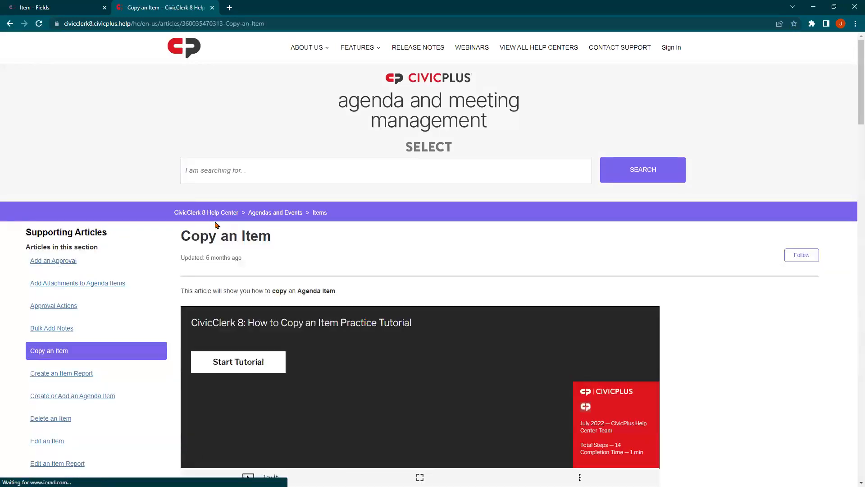
Step: Run the Copy an Item interactive tutorial through step 6
scroll(215, 225, "down", 1)
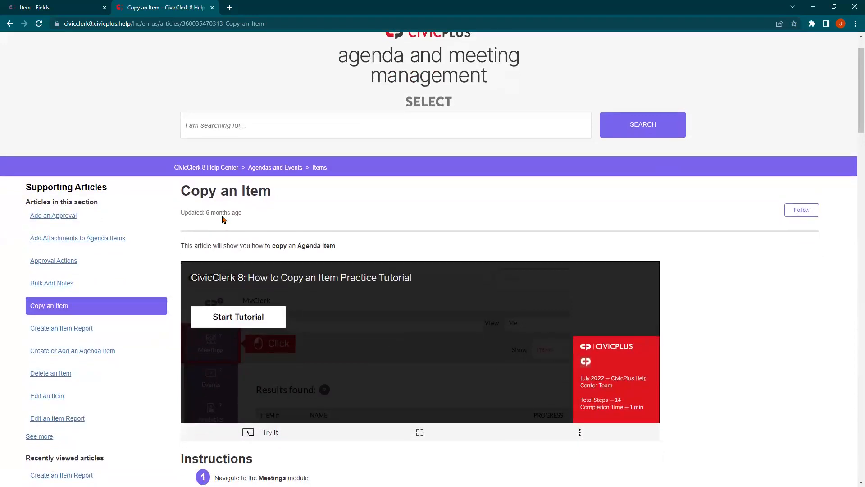
left_click(213, 318)
scroll(205, 302, "down", 1)
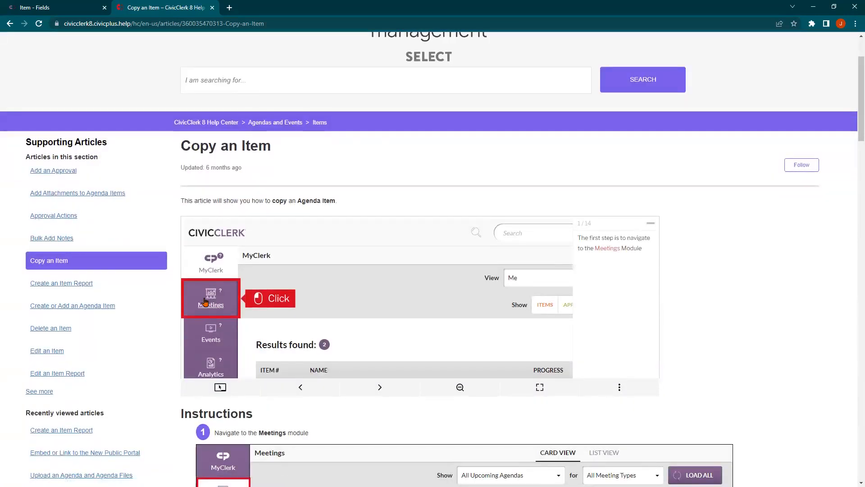
left_click(205, 301)
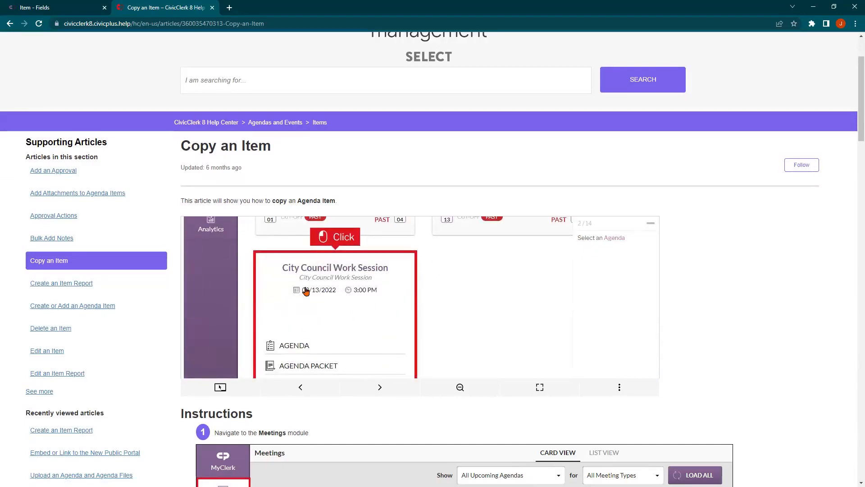
left_click(306, 292)
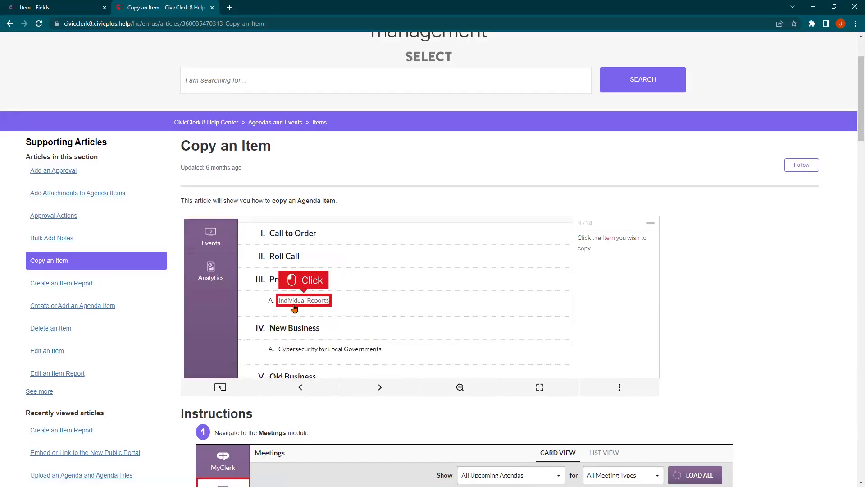
left_click(291, 304)
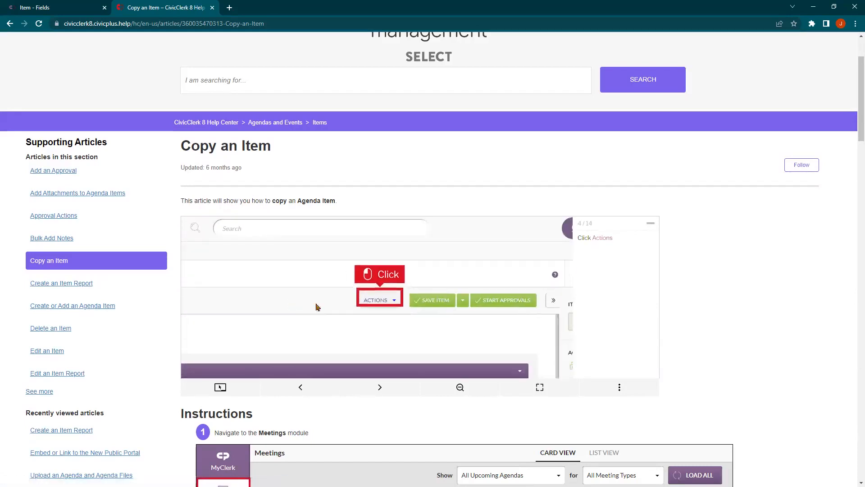
left_click(376, 303)
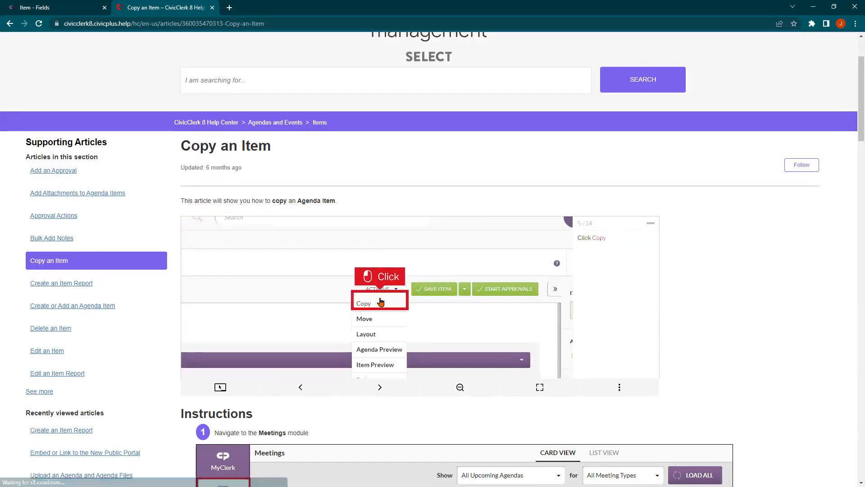
left_click(373, 301)
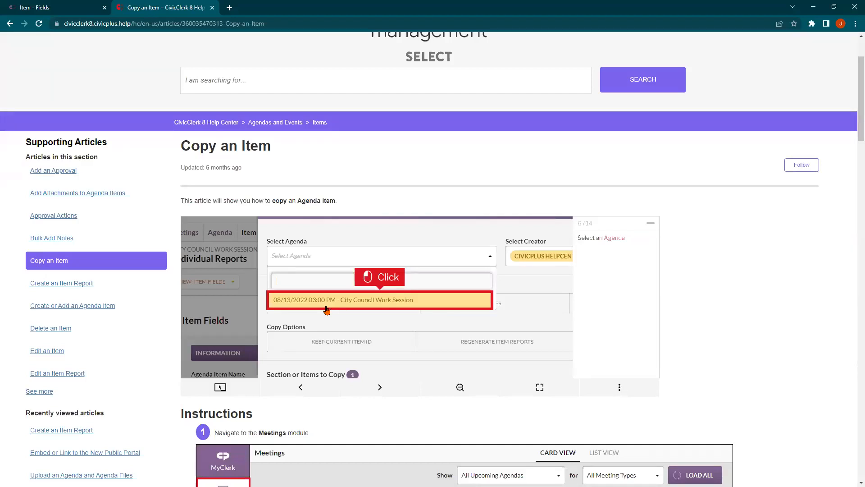
Step: Read through the article's written instructions, then close the help tab
scroll(325, 316, "down", 5)
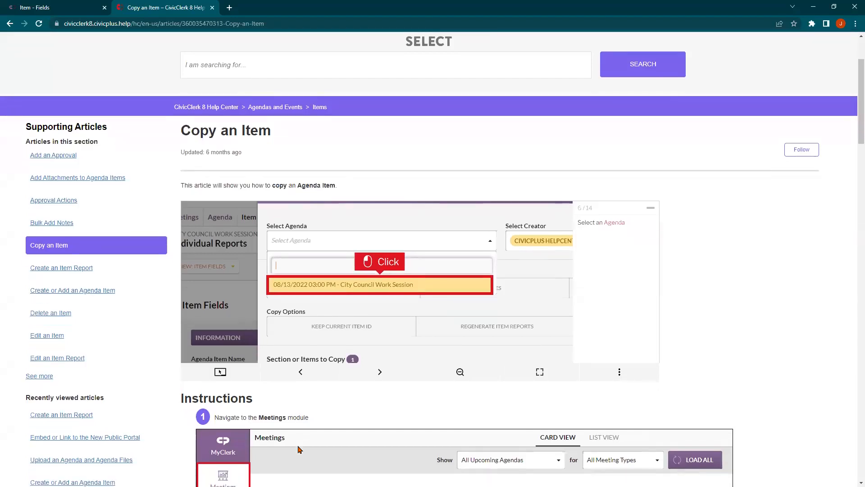
scroll(325, 315, "down", 2)
scroll(324, 315, "down", 7)
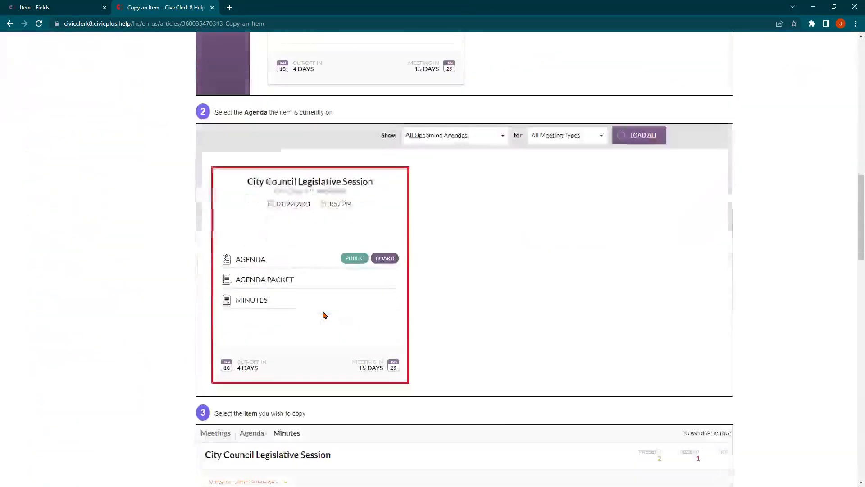
scroll(325, 314, "down", 10)
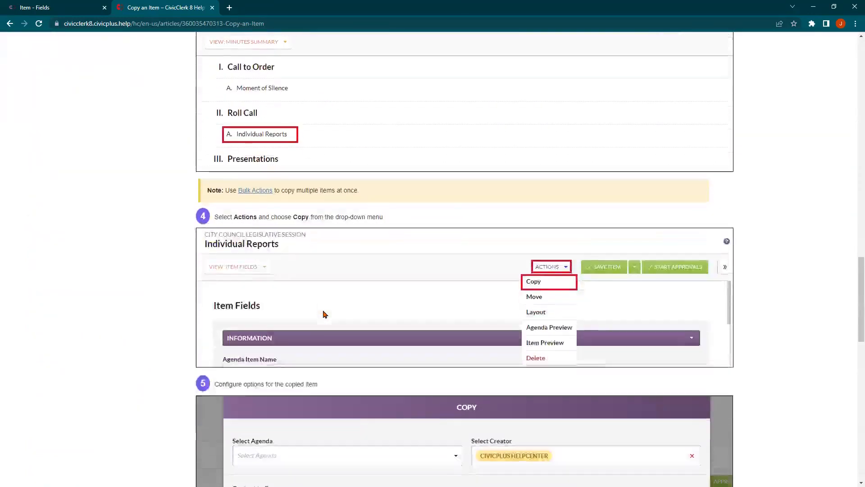
scroll(324, 314, "down", 6)
scroll(325, 316, "up", 19)
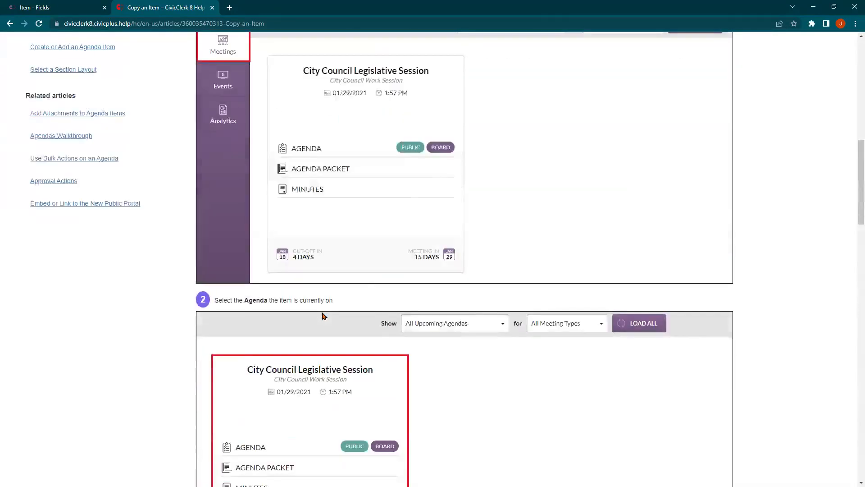
scroll(323, 315, "up", 10)
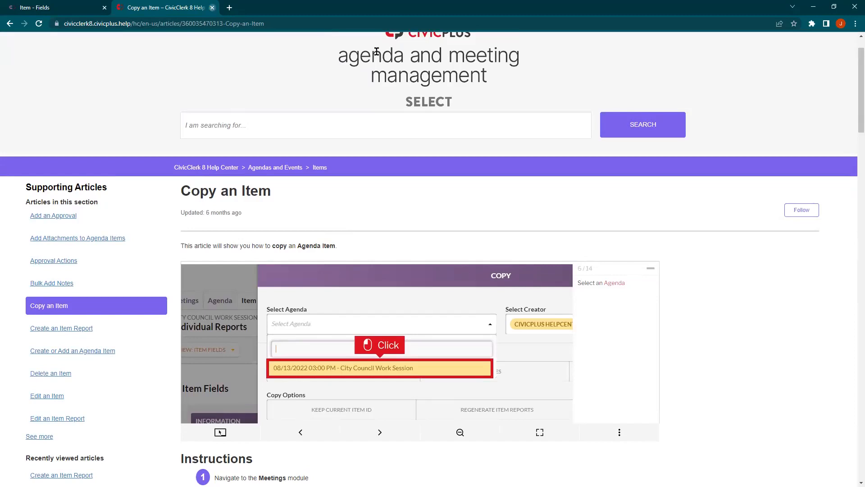
key("ctrl+w")
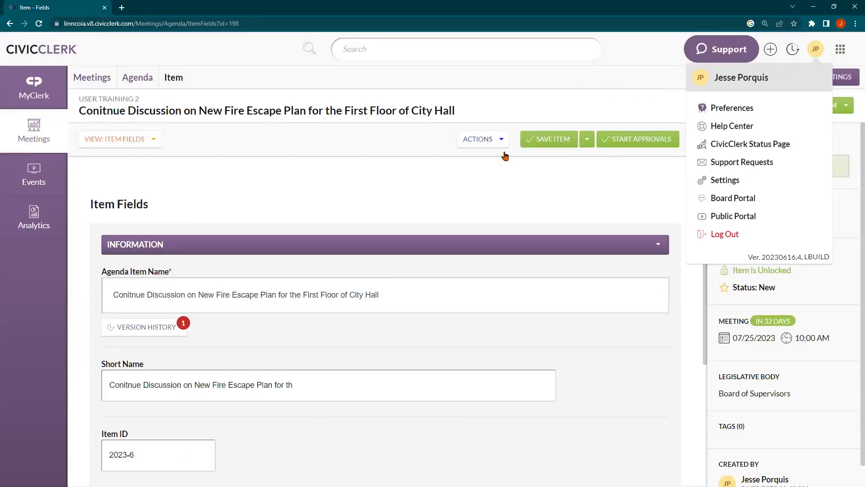
Step: Close the account menu to reveal the copied item's Item Fields page
left_click(72, 224)
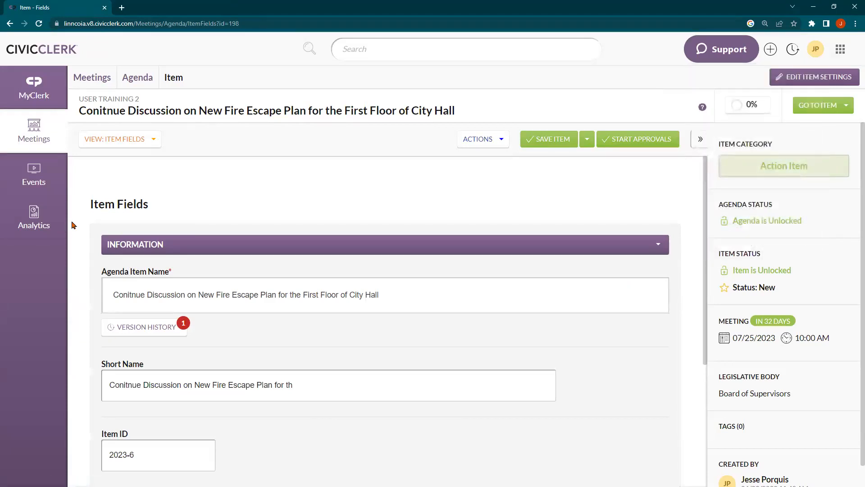